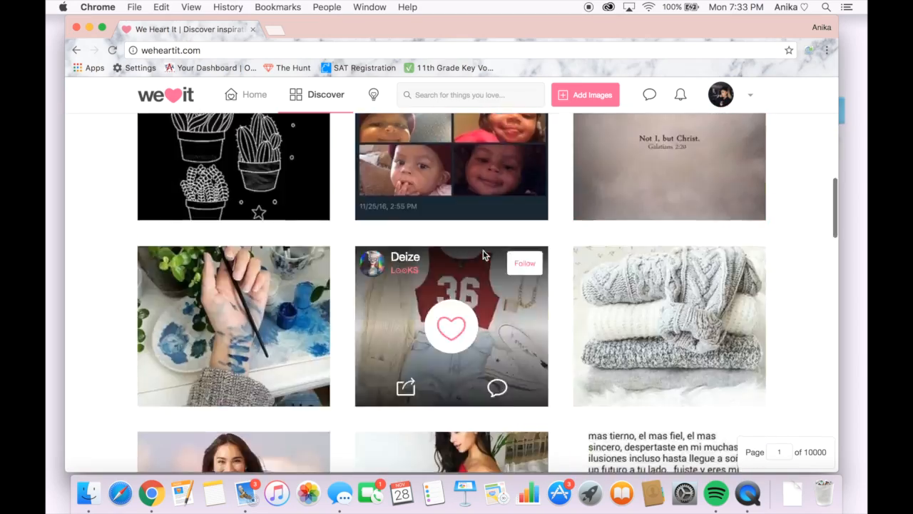
pyautogui.scroll(-10, 483, 249)
pyautogui.scroll(-10, 483, 250)
pyautogui.scroll(-10, 503, 307)
pyautogui.scroll(-10, 504, 307)
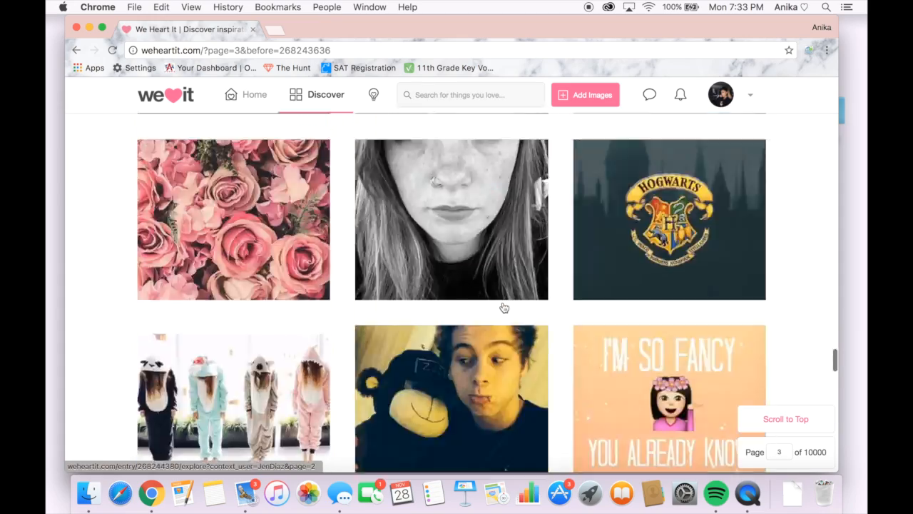
pyautogui.scroll(-10, 503, 308)
pyautogui.scroll(-10, 503, 308)
pyautogui.scroll(-10, 503, 308)
pyautogui.scroll(-10, 502, 305)
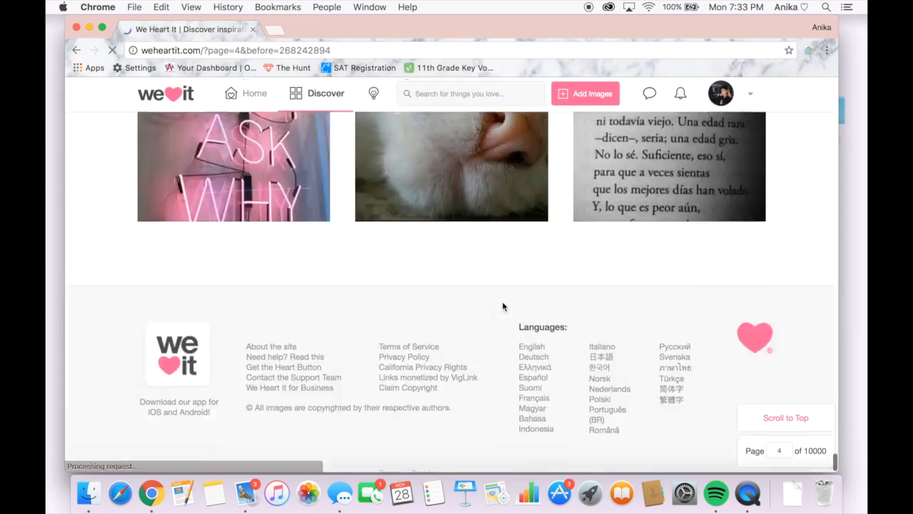
pyautogui.scroll(-10, 502, 306)
pyautogui.scroll(-10, 502, 314)
pyautogui.scroll(-10, 503, 313)
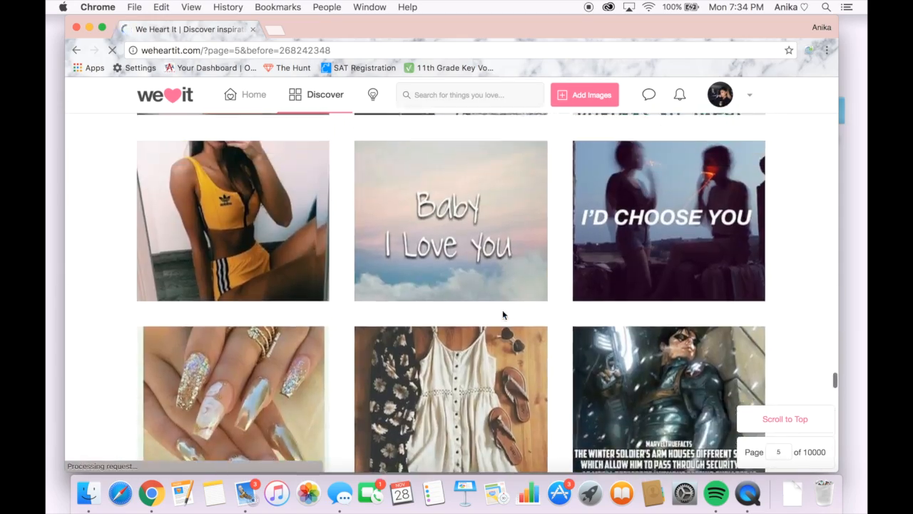
pyautogui.scroll(-10, 504, 314)
pyautogui.scroll(-10, 503, 314)
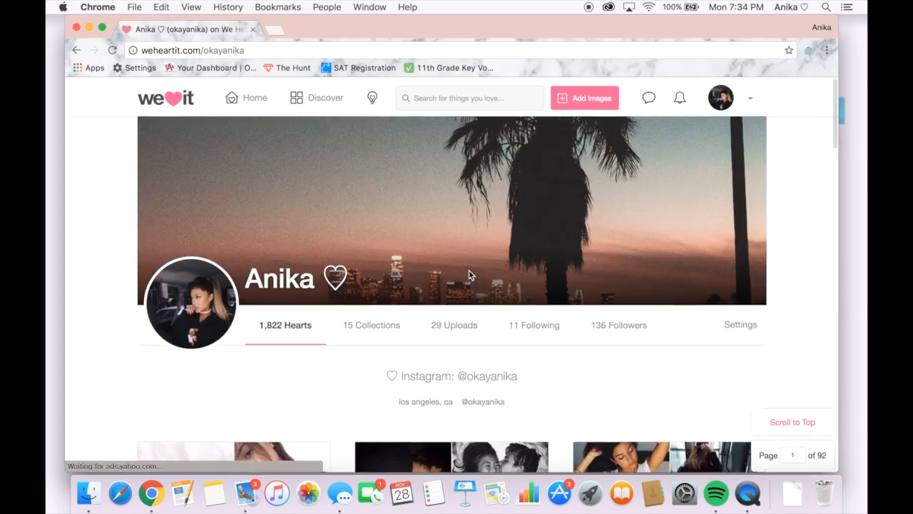
pyautogui.scroll(-10, 469, 271)
pyautogui.scroll(-10, 469, 271)
pyautogui.scroll(-10, 469, 271)
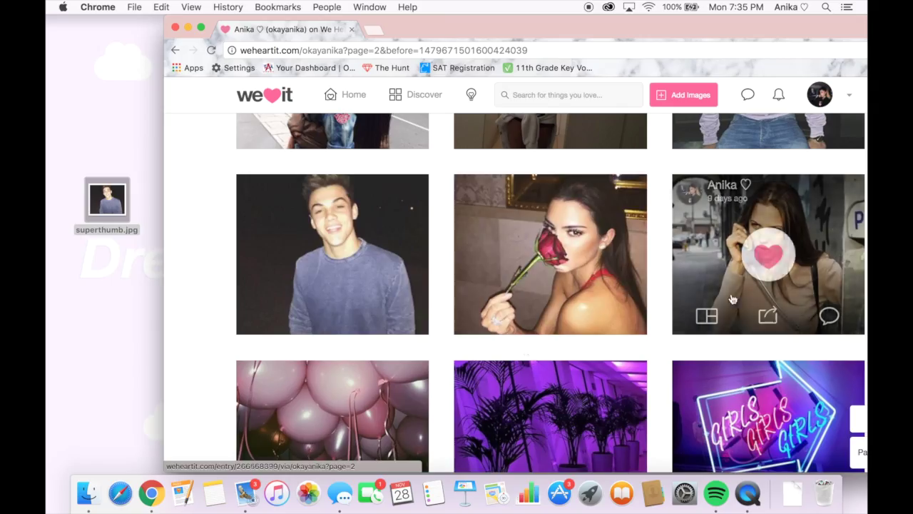
pyautogui.moveTo(733, 299); pyautogui.dragTo(109, 143)
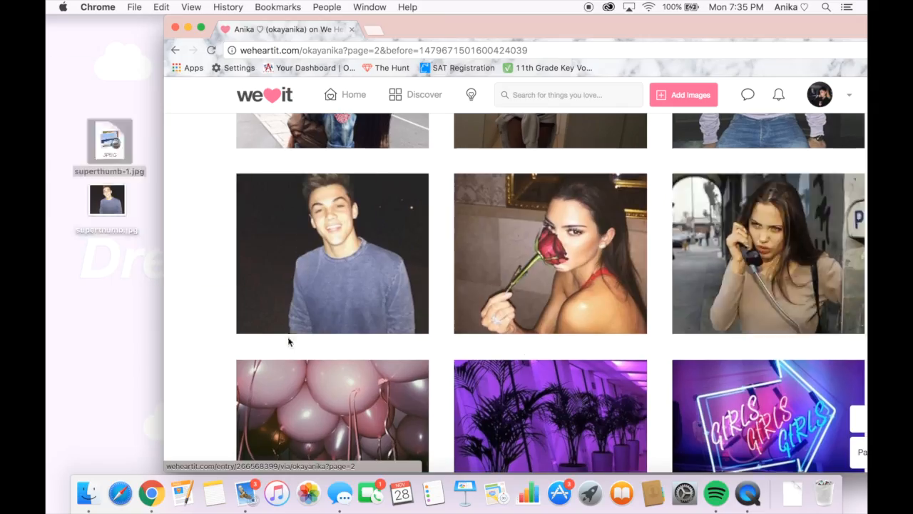
pyautogui.scroll(-2, 286, 336)
pyautogui.moveTo(321, 342); pyautogui.dragTo(125, 314)
pyautogui.scroll(-2, 528, 253)
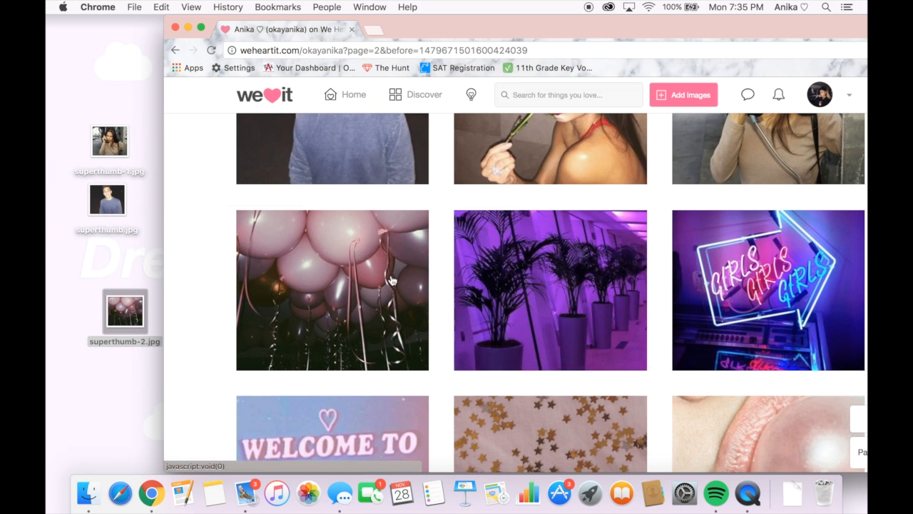
pyautogui.moveTo(528, 253); pyautogui.dragTo(121, 75)
pyautogui.scroll(-4, 768, 299)
pyautogui.moveTo(768, 300); pyautogui.dragTo(93, 271)
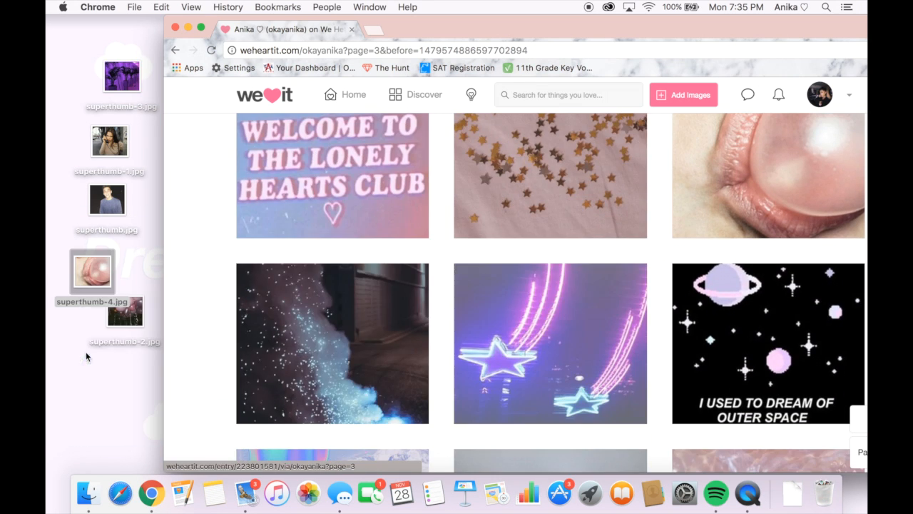
pyautogui.moveTo(496, 342); pyautogui.dragTo(97, 355)
pyautogui.scroll(-3, 499, 321)
pyautogui.moveTo(550, 294); pyautogui.dragTo(133, 271)
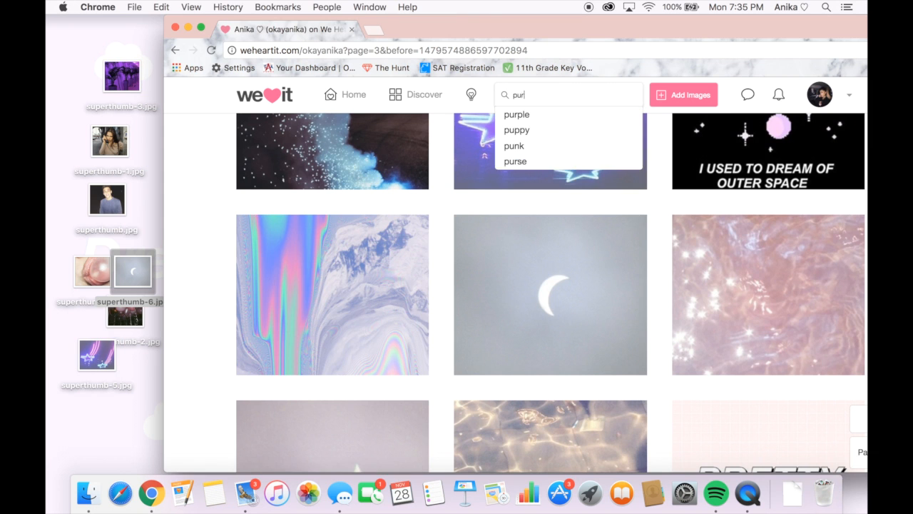
pyautogui.scroll(-5, 484, 256)
pyautogui.scroll(-5, 485, 256)
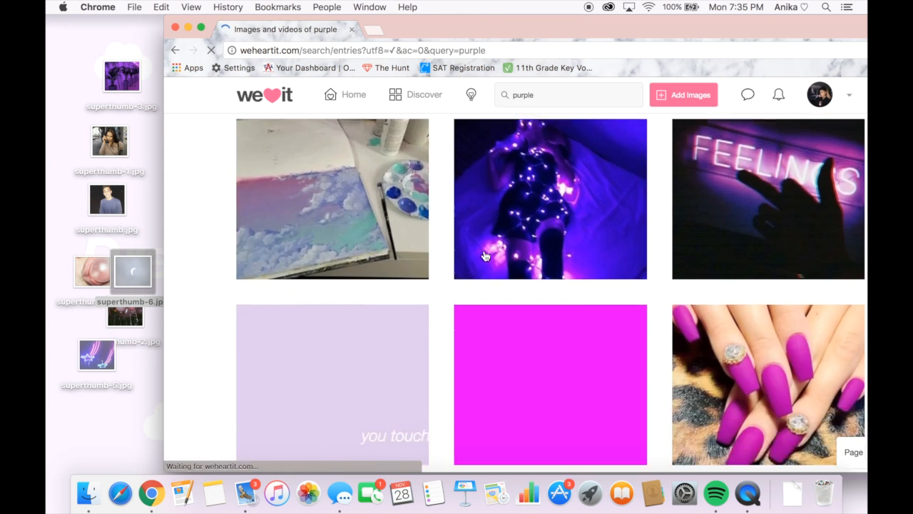
pyautogui.scroll(-5, 485, 256)
pyautogui.scroll(-5, 484, 256)
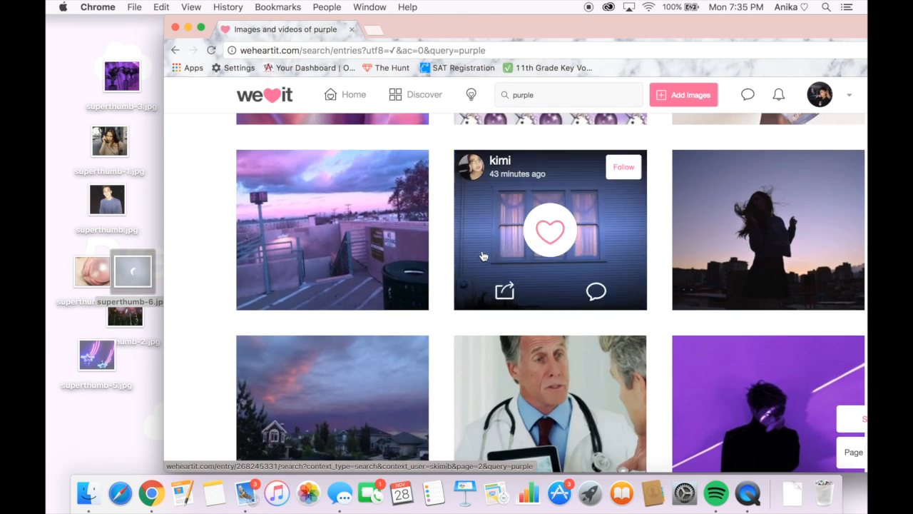
pyautogui.scroll(-5, 386, 232)
pyautogui.scroll(-3, 428, 243)
# - Save the purple road image from the search results to the desktop
pyautogui.click(455, 244)
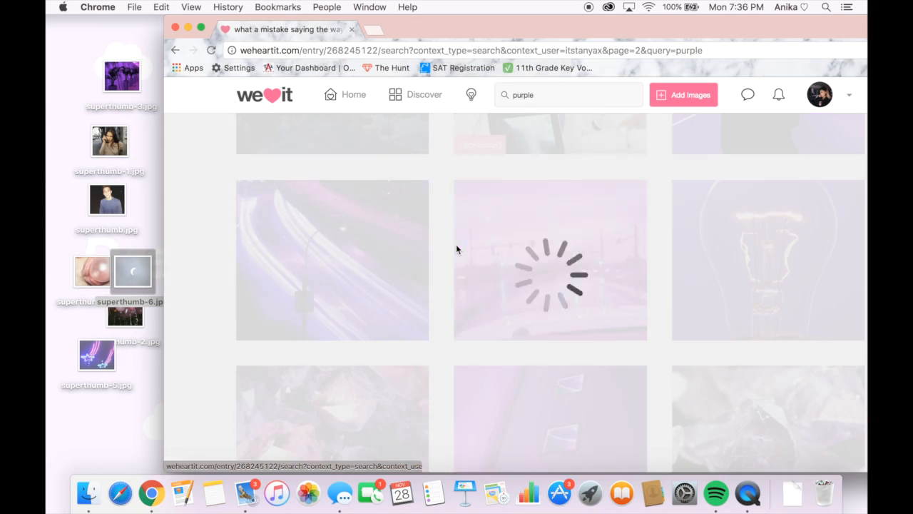
pyautogui.moveTo(671, 286); pyautogui.dragTo(145, 230)
pyautogui.press('Escape')
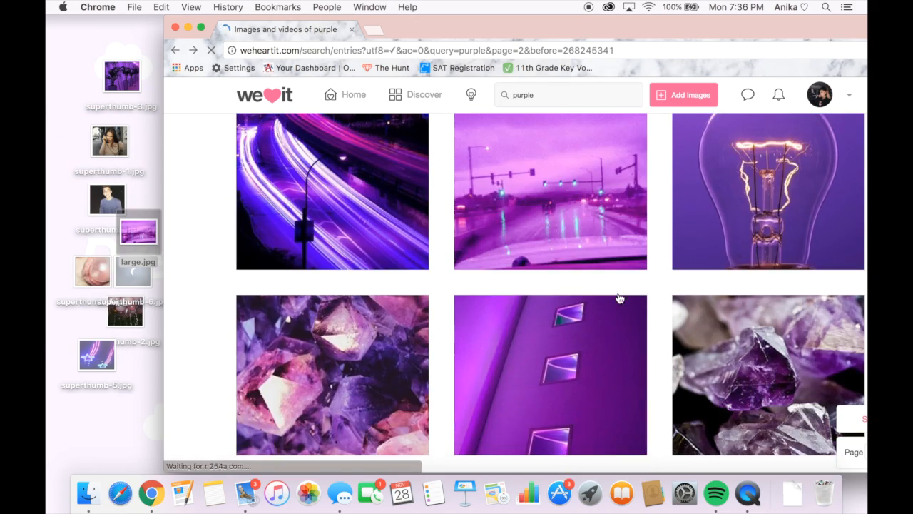
pyautogui.scroll(-3, 618, 298)
pyautogui.scroll(-5, 618, 298)
pyautogui.scroll(-5, 617, 297)
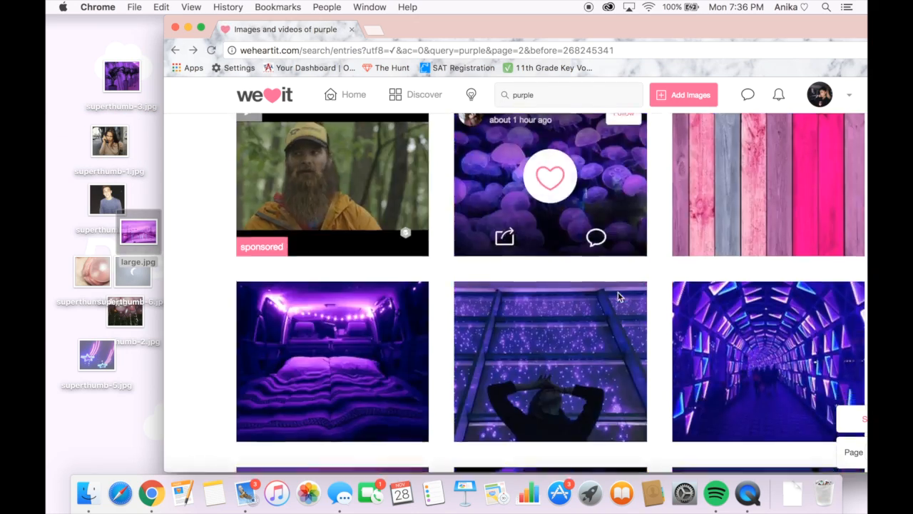
pyautogui.moveTo(749, 343); pyautogui.dragTo(113, 294)
pyautogui.scroll(-4, 279, 347)
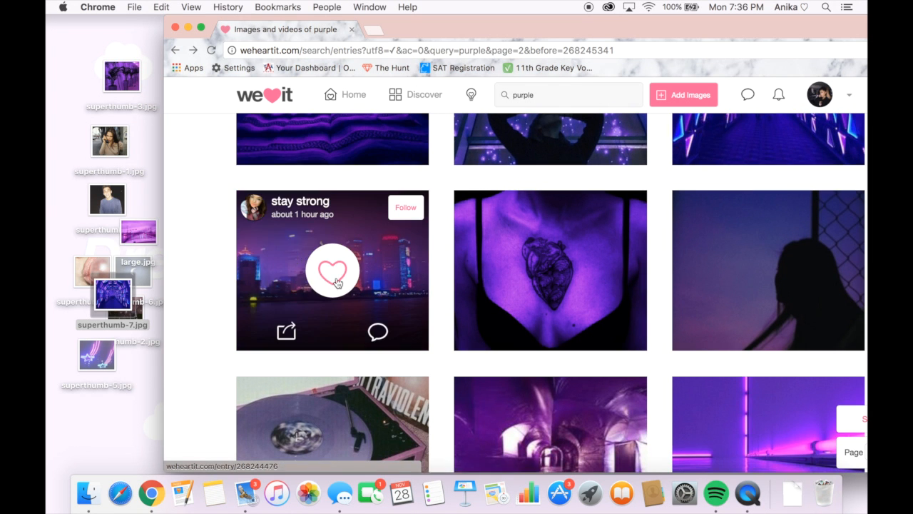
# - Create a new desktop folder named Pics and move the saved images into it
pyautogui.moveTo(393, 95)
pyautogui.mouseDown()
pyautogui.moveTo(352, 157)
pyautogui.moveTo(276, 511)
pyautogui.mouseUp()
pyautogui.click(127, 6)
pyautogui.click(132, 33)
pyautogui.write('Pica')
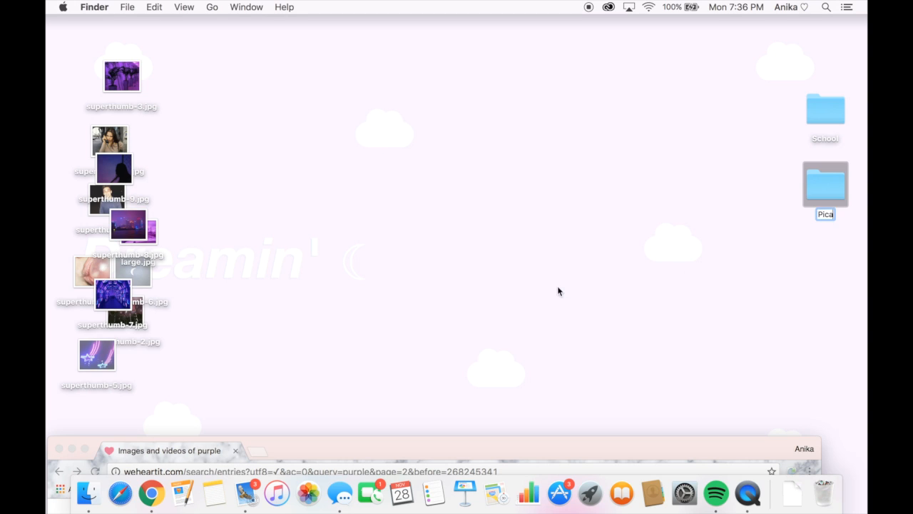
pyautogui.click(485, 287)
pyautogui.moveTo(137, 87); pyautogui.dragTo(825, 185)
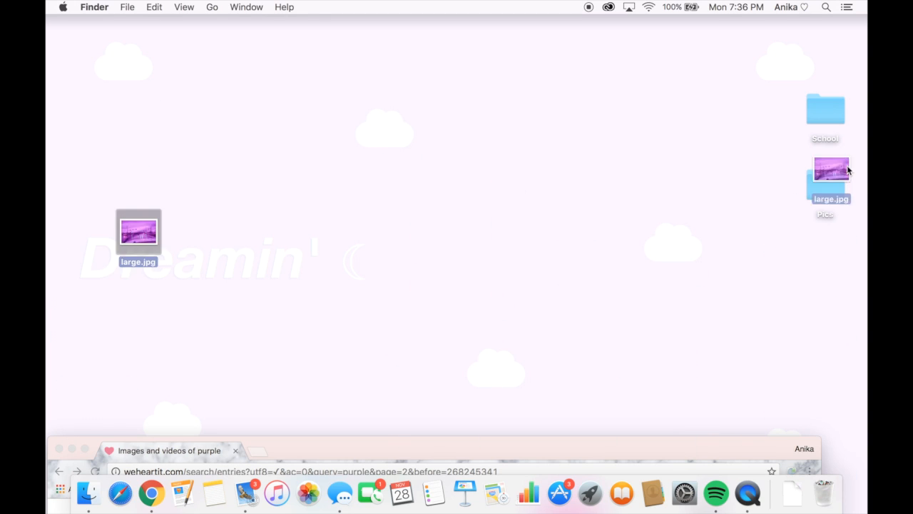
pyautogui.scroll(-5, 556, 204)
pyautogui.scroll(-5, 560, 212)
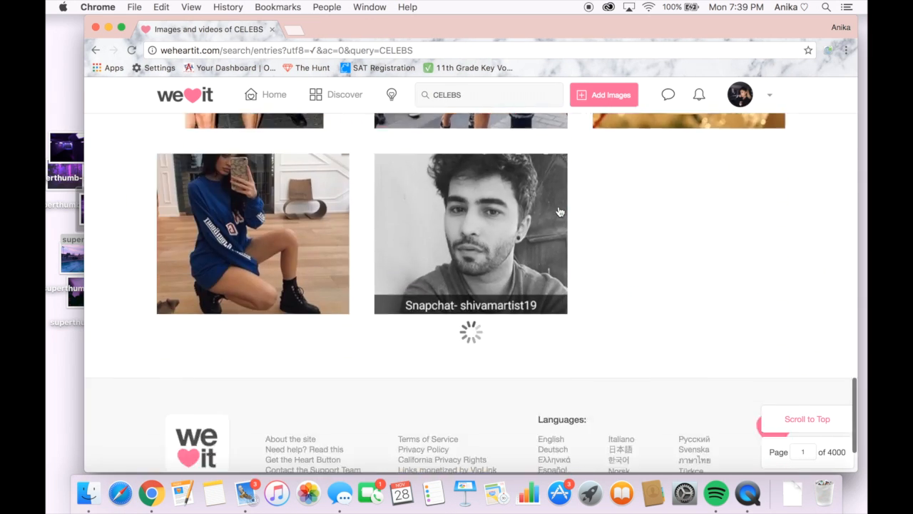
pyautogui.scroll(-5, 560, 214)
pyautogui.scroll(-5, 560, 215)
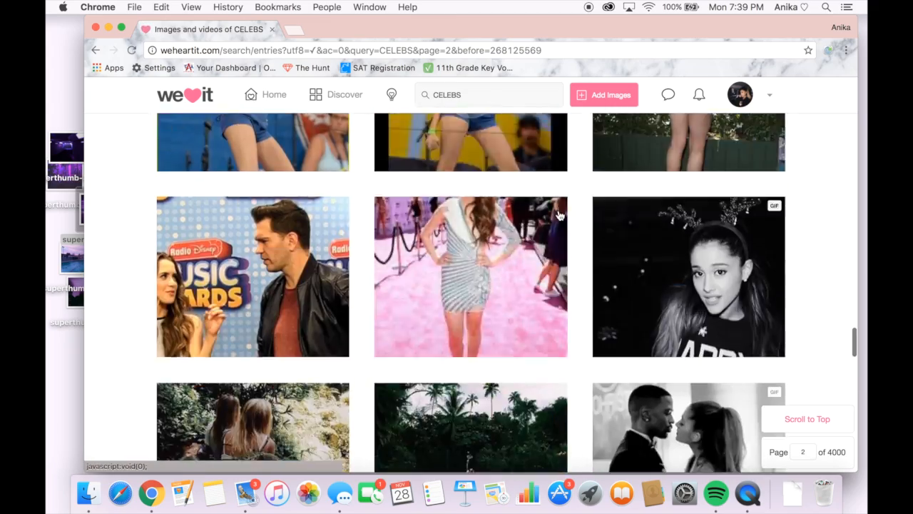
pyautogui.scroll(-5, 560, 216)
pyautogui.scroll(-5, 560, 218)
pyautogui.scroll(-5, 560, 219)
pyautogui.scroll(-5, 560, 223)
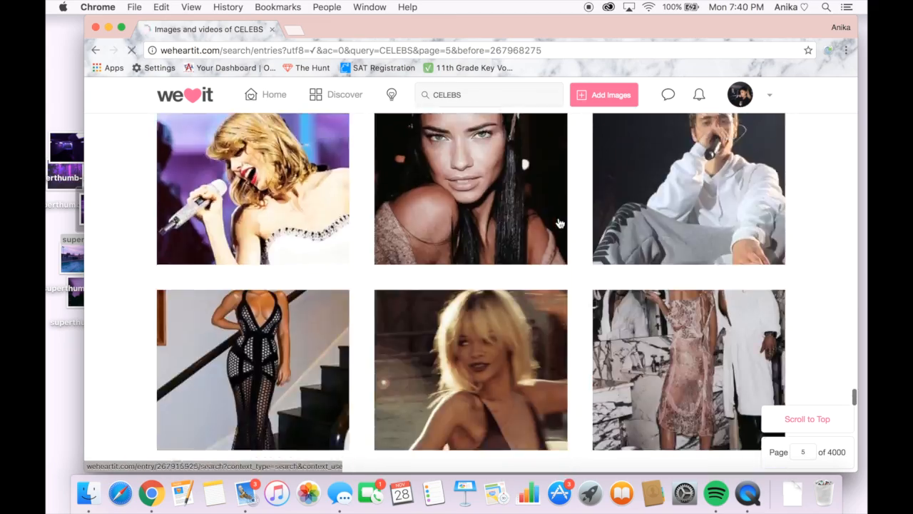
pyautogui.scroll(-5, 560, 223)
pyautogui.scroll(-5, 560, 223)
pyautogui.scroll(-5, 560, 223)
pyautogui.scroll(-5, 560, 224)
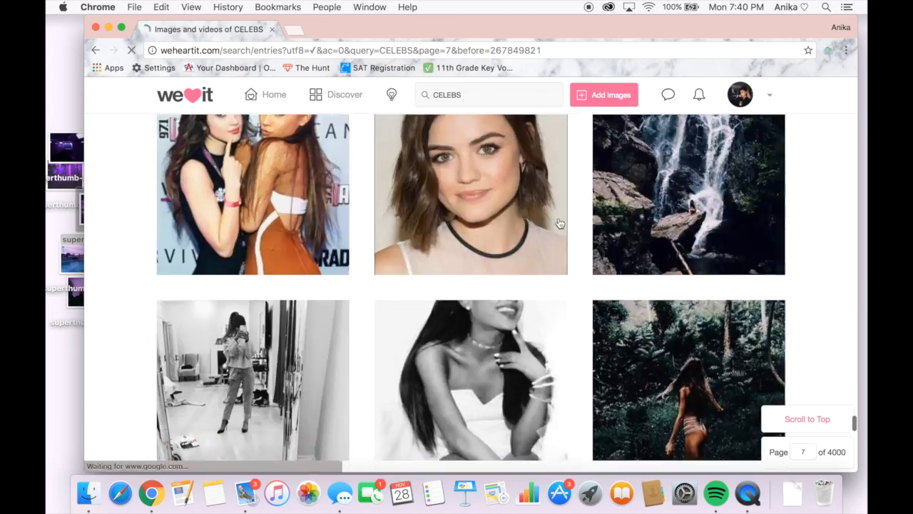
pyautogui.scroll(-5, 560, 223)
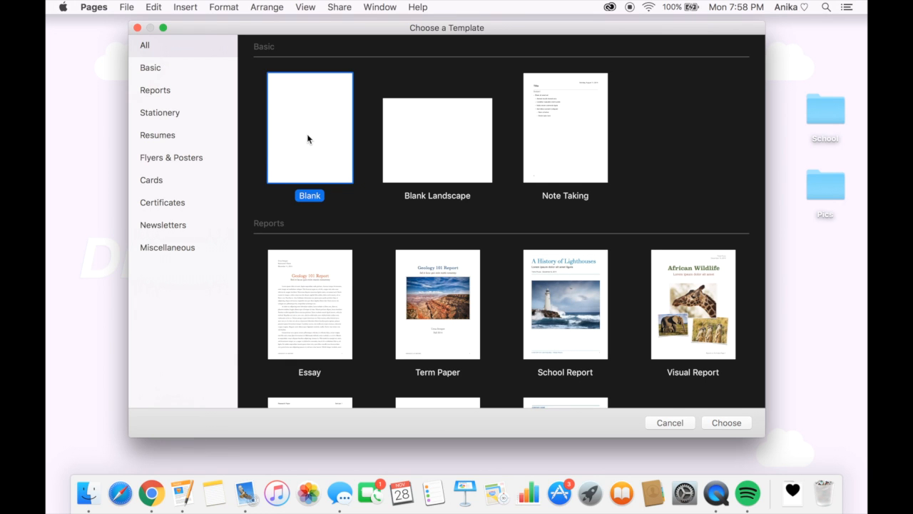
# - Create a Blank document and open the desktop Pics folder alongside it
pyautogui.doubleClick(307, 138)
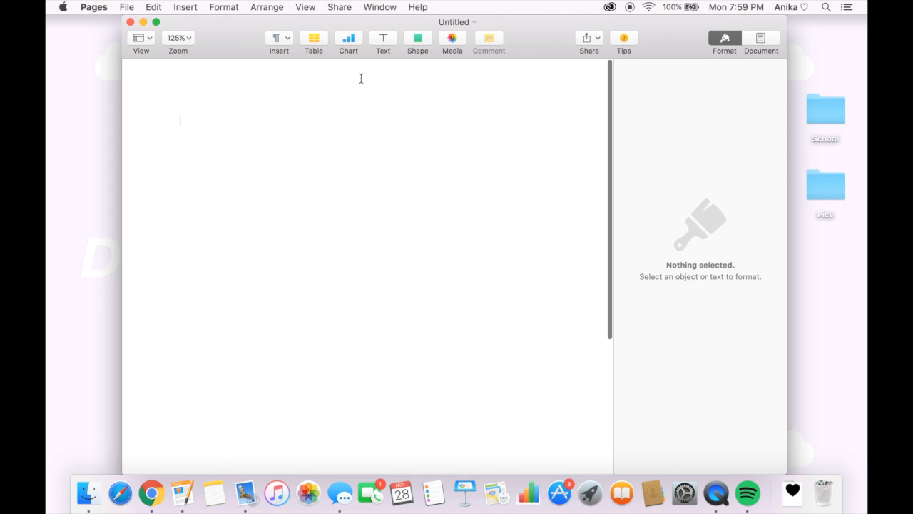
pyautogui.moveTo(555, 29); pyautogui.dragTo(535, 29)
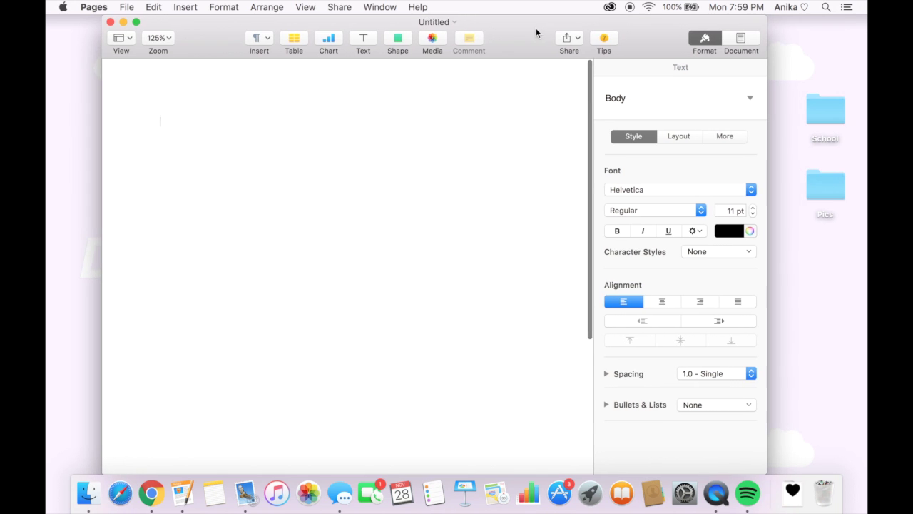
pyautogui.doubleClick(830, 178)
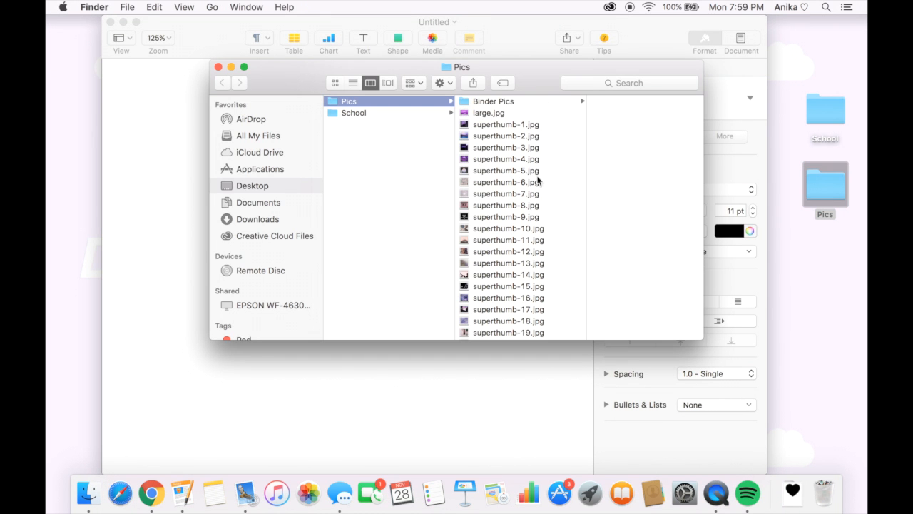
pyautogui.scroll(3, 537, 171)
pyautogui.scroll(2, 538, 171)
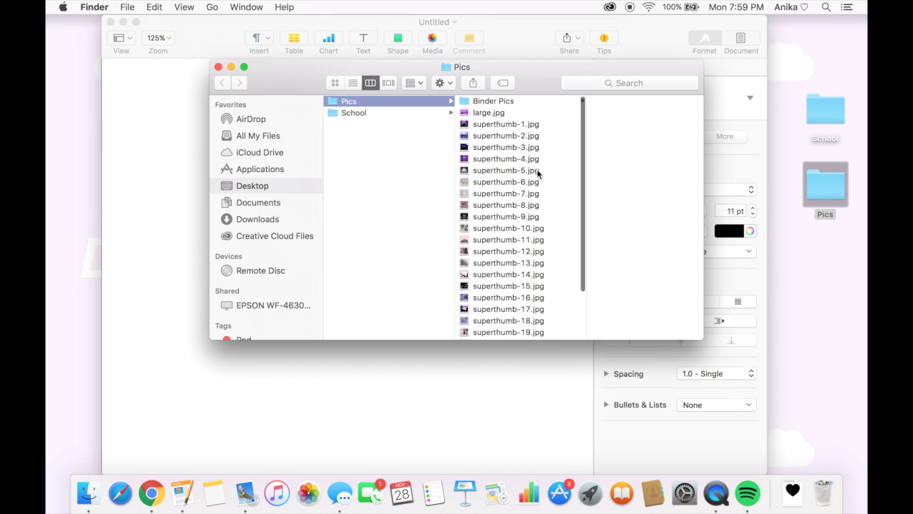
# - Place the pool photo small near the top-left corner of the page
pyautogui.click(505, 137)
pyautogui.moveTo(505, 137); pyautogui.dragTo(193, 149)
pyautogui.moveTo(229, 66); pyautogui.dragTo(534, 14)
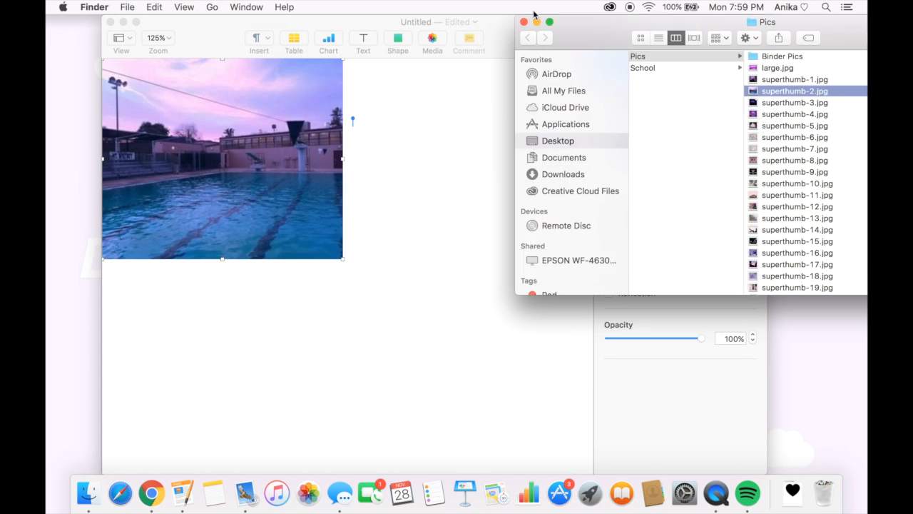
pyautogui.moveTo(371, 285); pyautogui.dragTo(235, 189)
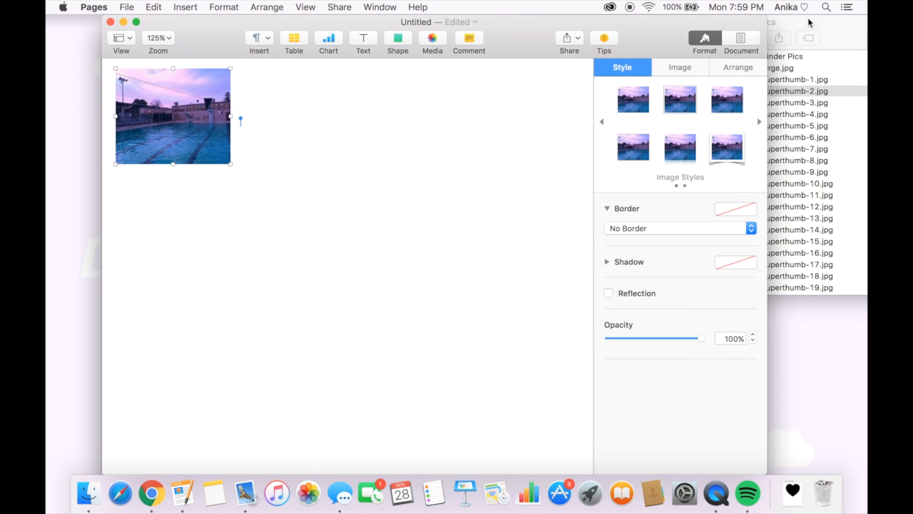
# - Add the moon photo, shrunk and tilted, beside the pool photo
pyautogui.click(809, 23)
pyautogui.moveTo(422, 176)
pyautogui.mouseDown()
pyautogui.moveTo(431, 307)
pyautogui.moveTo(267, 316)
pyautogui.moveTo(285, 224)
pyautogui.mouseUp()
pyautogui.moveTo(323, 182); pyautogui.dragTo(221, 232)
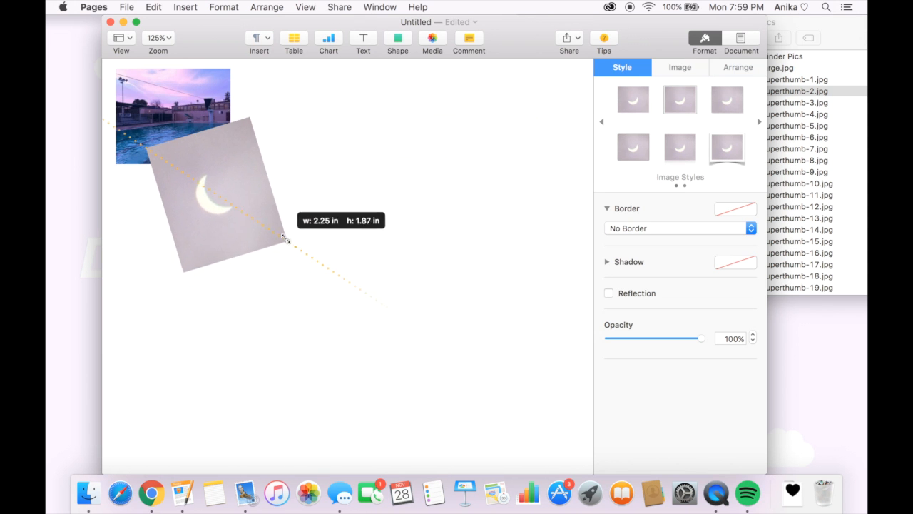
pyautogui.moveTo(286, 237); pyautogui.dragTo(272, 233)
pyautogui.click(300, 210)
# - Add the cassette photo and bring the moon photo in front of it
pyautogui.click(791, 113)
pyautogui.moveTo(782, 163)
pyautogui.mouseDown()
pyautogui.moveTo(493, 319)
pyautogui.moveTo(501, 343)
pyautogui.moveTo(410, 195)
pyautogui.moveTo(369, 198)
pyautogui.mouseUp()
pyautogui.click(738, 67)
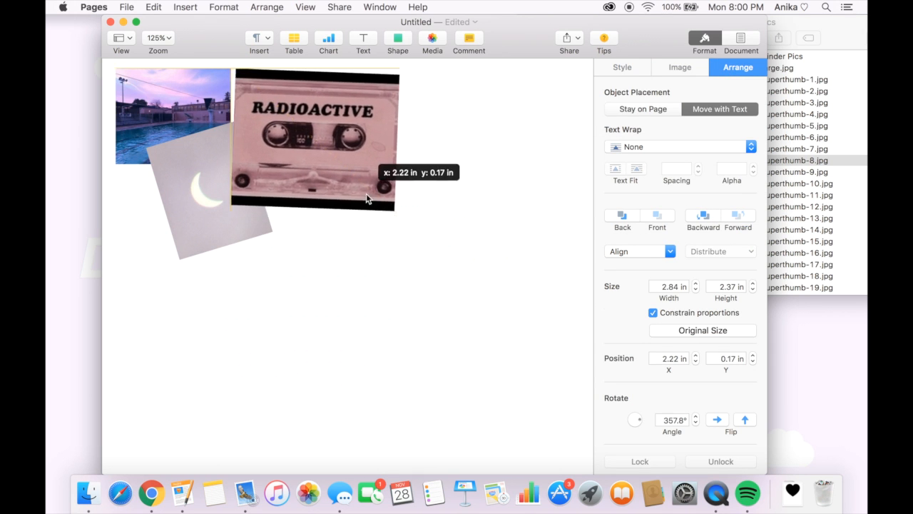
pyautogui.click(214, 193)
pyautogui.click(223, 6)
pyautogui.click(287, 33)
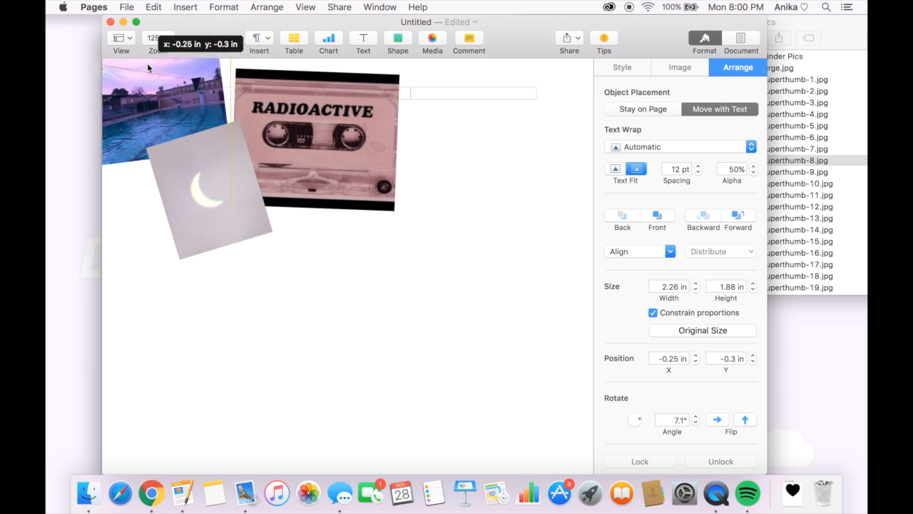
# - Push the pool photo past the top-left edge and snug the cassette against it
pyautogui.moveTo(275, 91); pyautogui.dragTo(254, 80)
pyautogui.moveTo(215, 166); pyautogui.dragTo(160, 202)
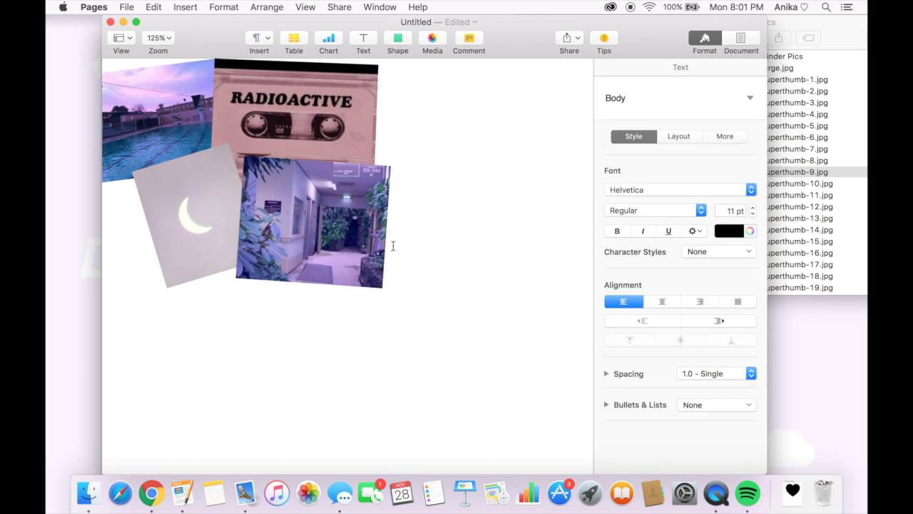
pyautogui.click(388, 245)
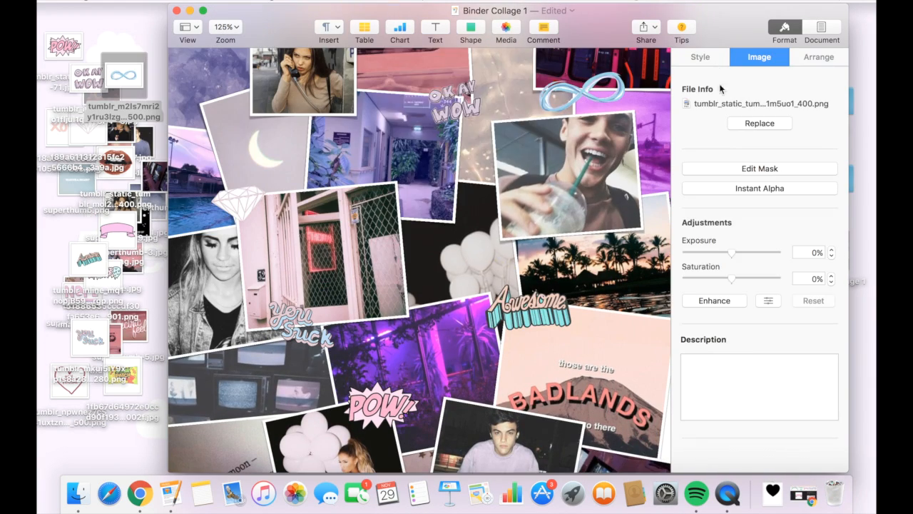
# - Insert a square shape, stretch it into a wide bar and lighten its fill to pale pink
pyautogui.click(430, 116)
pyautogui.moveTo(428, 243); pyautogui.dragTo(452, 255)
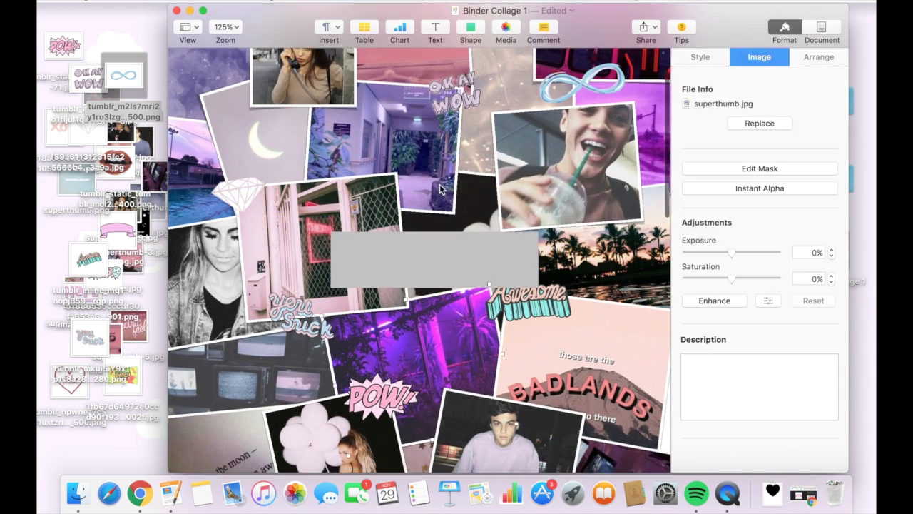
pyautogui.click(717, 243)
pyautogui.moveTo(567, 213); pyautogui.dragTo(526, 213)
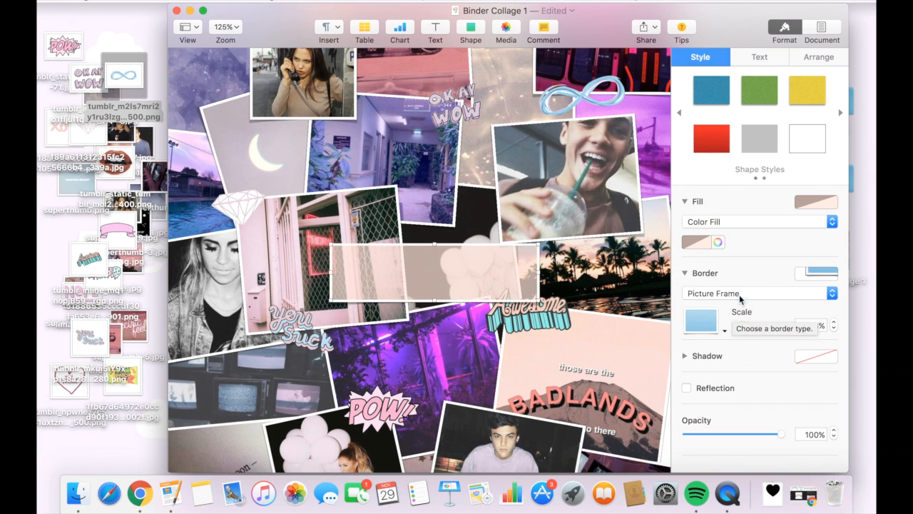
pyautogui.click(640, 306)
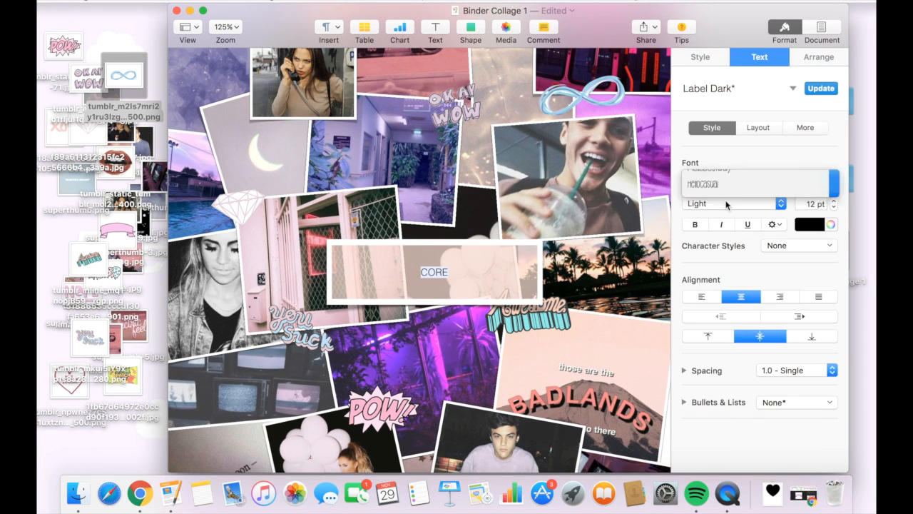
# - Set the CORE text in a thin handwritten font and revisit the label's fill colour
pyautogui.click(703, 184)
pyautogui.scroll(-5, 523, 240)
pyautogui.scroll(3, 531, 362)
pyautogui.click(531, 363)
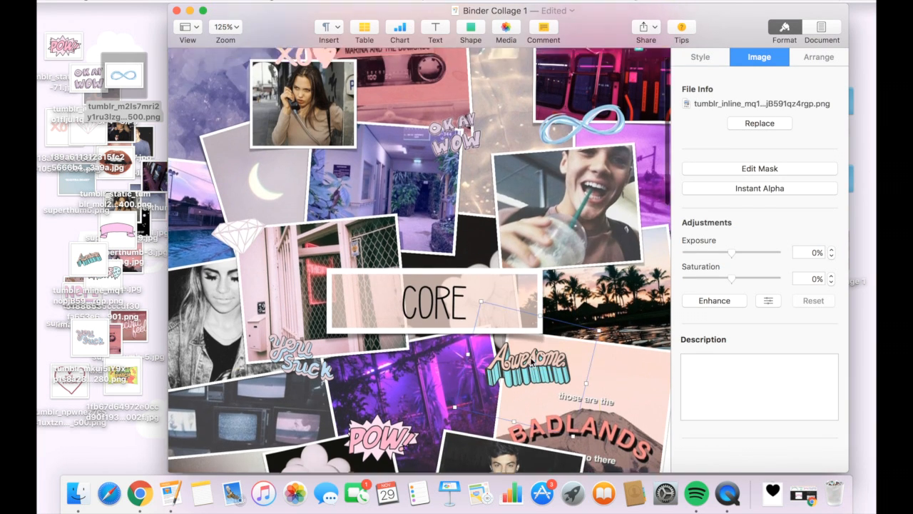
pyautogui.scroll(-5, 531, 363)
pyautogui.click(641, 257)
pyautogui.click(376, 212)
pyautogui.scroll(6, 641, 258)
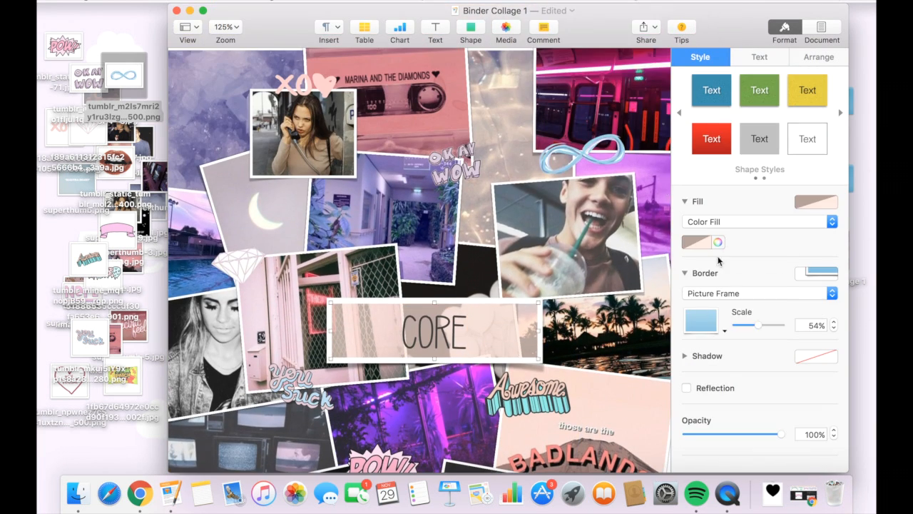
pyautogui.click(717, 242)
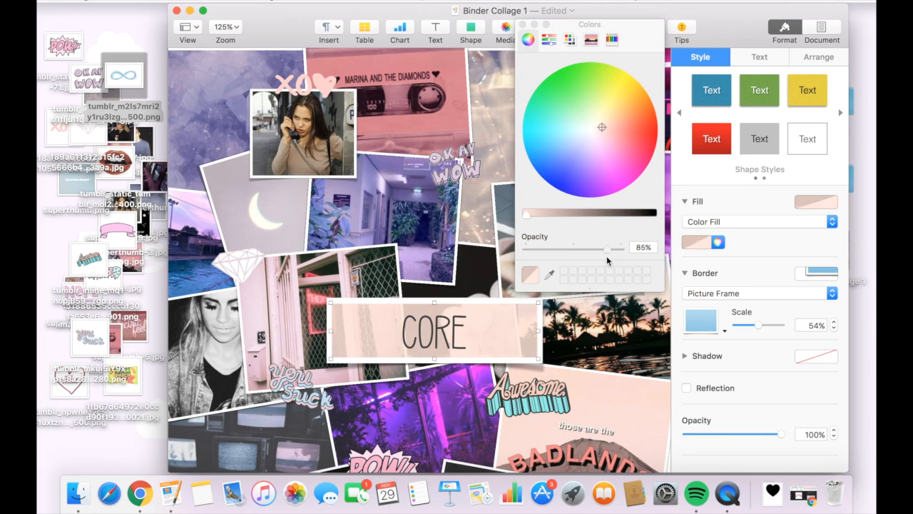
pyautogui.click(607, 299)
pyautogui.scroll(-3, 499, 285)
# - Reposition the CORE label across the middle of the collage
pyautogui.click(466, 264)
pyautogui.scroll(-3, 505, 125)
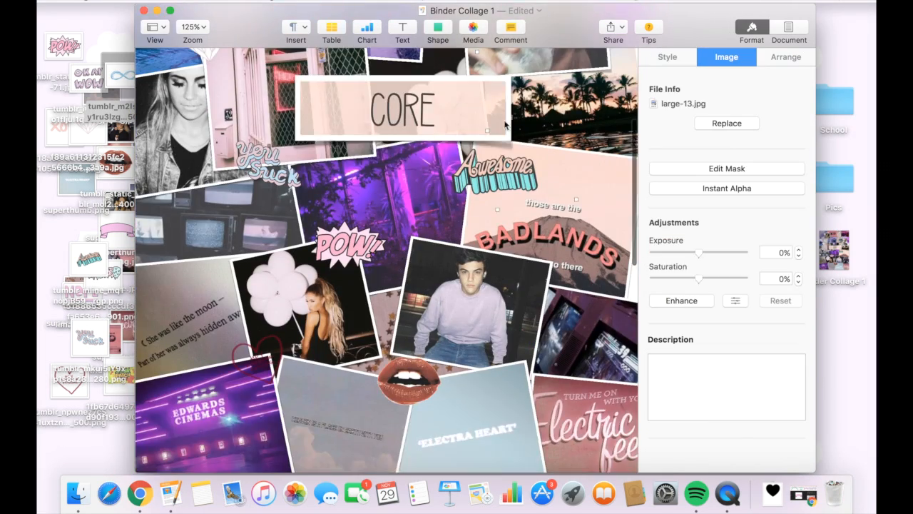
pyautogui.moveTo(504, 125); pyautogui.dragTo(259, 202)
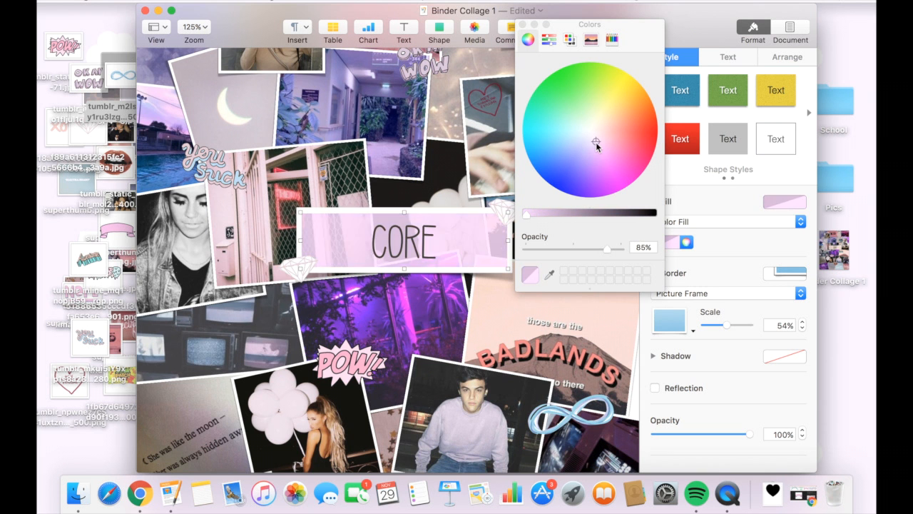
pyautogui.click(523, 24)
pyautogui.scroll(-3, 446, 163)
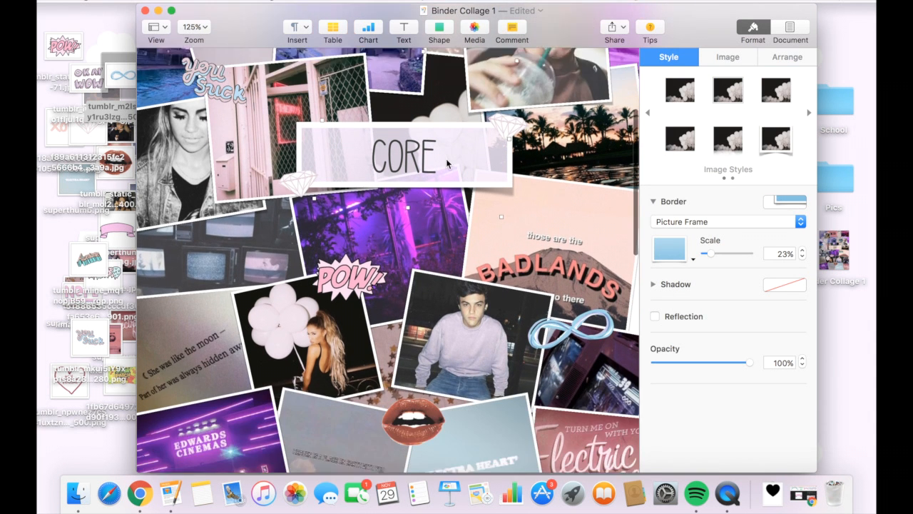
pyautogui.scroll(-2, 447, 163)
pyautogui.scroll(2, 446, 164)
pyautogui.scroll(5, 447, 163)
pyautogui.scroll(1, 446, 163)
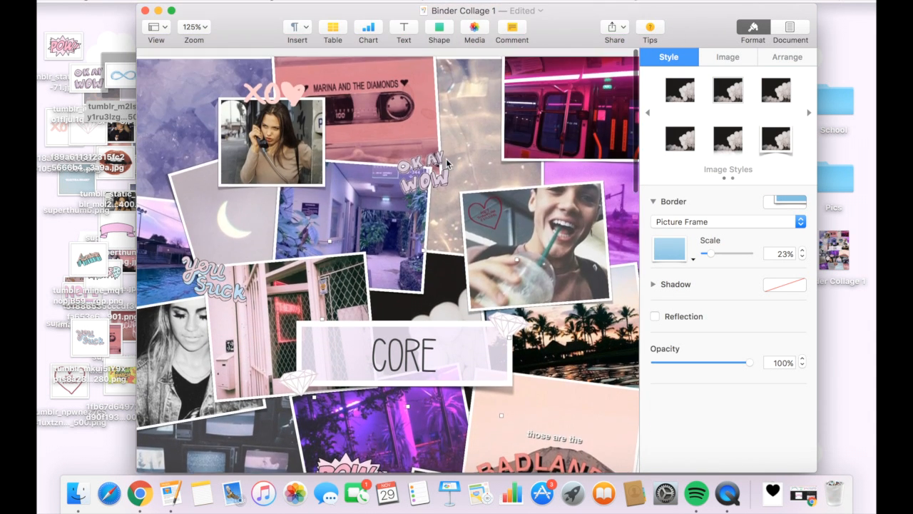
pyautogui.scroll(-2, 447, 163)
pyautogui.scroll(-3, 447, 163)
pyautogui.scroll(-1, 446, 163)
pyautogui.scroll(-1, 447, 163)
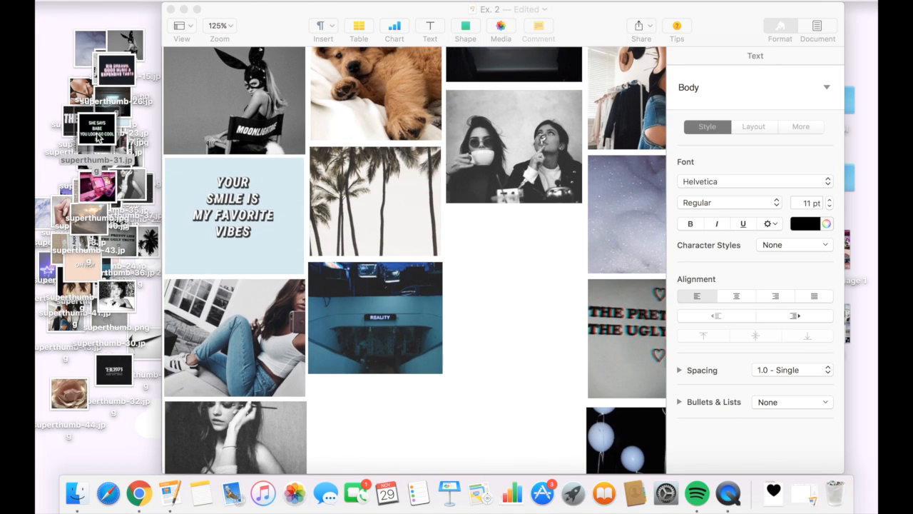
# - Paste the portrait photo, shrink it and place it below the Reality photo
pyautogui.press('super+v')
pyautogui.moveTo(509, 452); pyautogui.dragTo(442, 367)
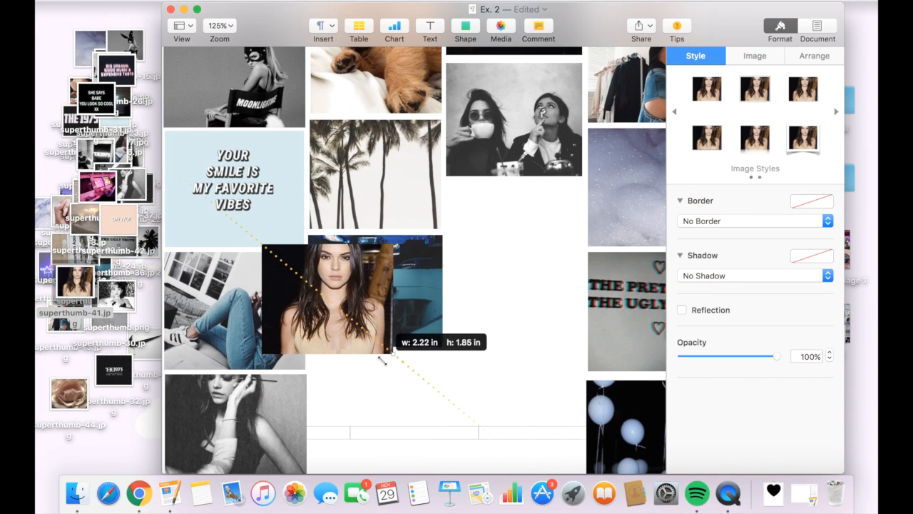
pyautogui.moveTo(352, 303); pyautogui.dragTo(379, 401)
# - Replace the YOUR SMILE quote with the cloud photo sized to fit its gap
pyautogui.click(393, 332)
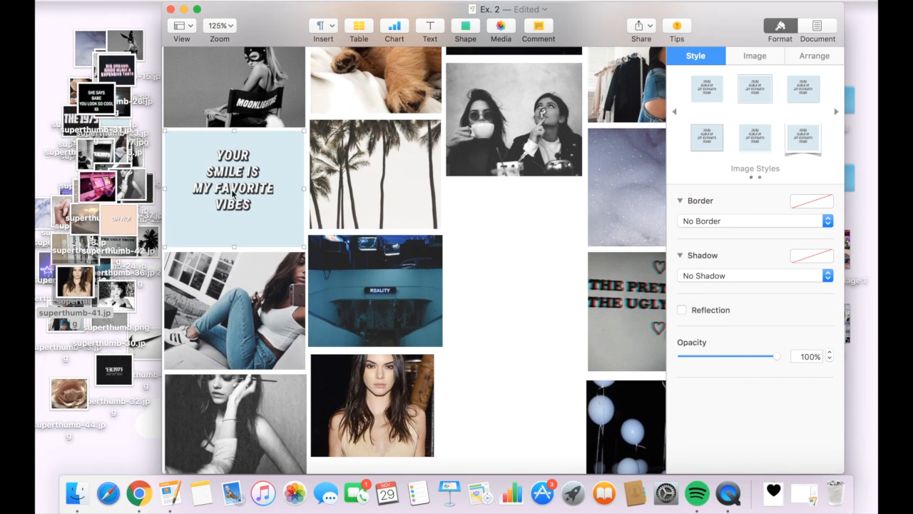
pyautogui.press('BackSpace')
pyautogui.moveTo(89, 217); pyautogui.dragTo(295, 224)
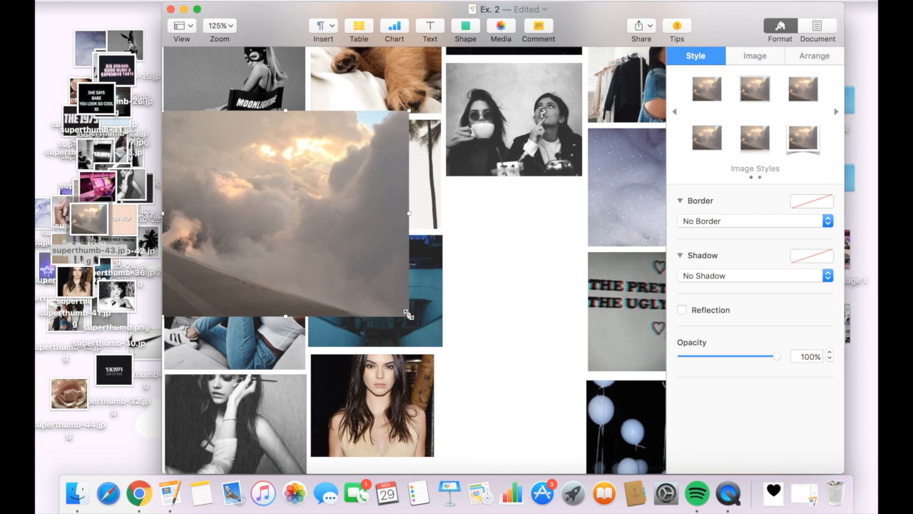
pyautogui.moveTo(408, 314); pyautogui.dragTo(293, 221)
pyautogui.moveTo(277, 203); pyautogui.dragTo(280, 224)
pyautogui.click(528, 261)
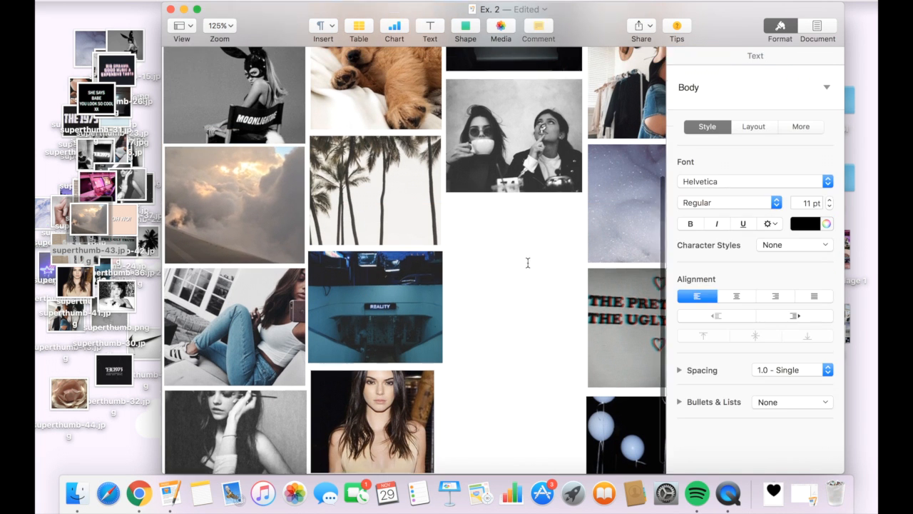
pyautogui.scroll(5, 234, 298)
pyautogui.click(234, 298)
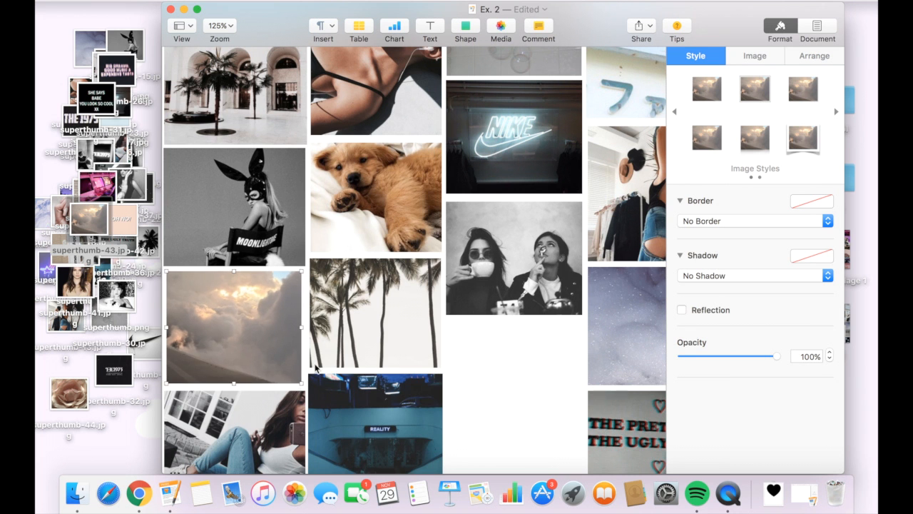
pyautogui.scroll(-3, 524, 386)
pyautogui.click(523, 386)
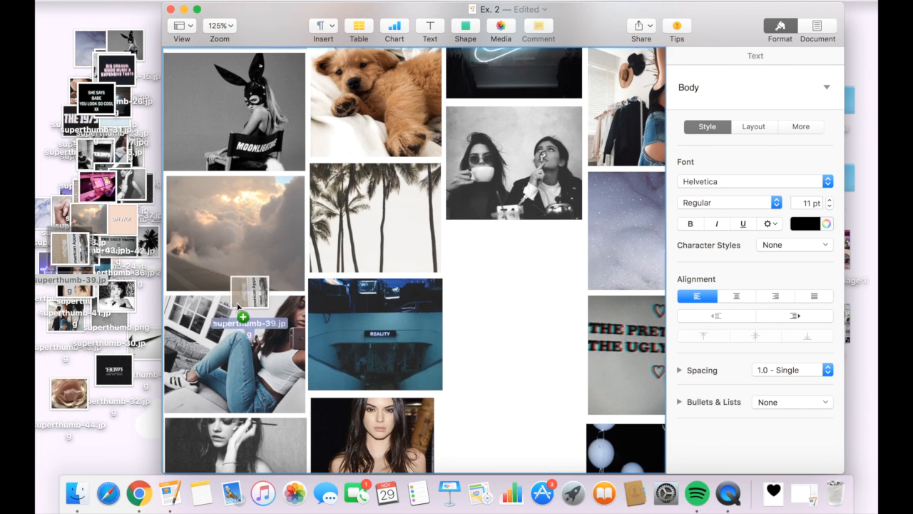
pyautogui.moveTo(71, 246); pyautogui.dragTo(465, 335)
pyautogui.moveTo(587, 438)
pyautogui.mouseDown()
pyautogui.moveTo(456, 371)
pyautogui.moveTo(580, 367)
pyautogui.mouseUp()
pyautogui.scroll(3, 581, 367)
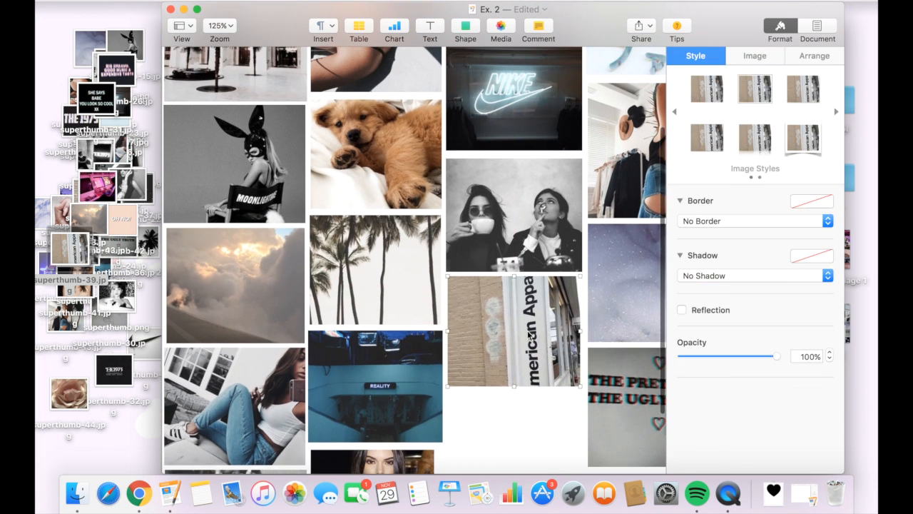
# - Flip the American Apparel storefront photo horizontally and fit it into the gap
pyautogui.click(617, 367)
pyautogui.scroll(-3, 617, 367)
pyautogui.moveTo(529, 270); pyautogui.dragTo(628, 341)
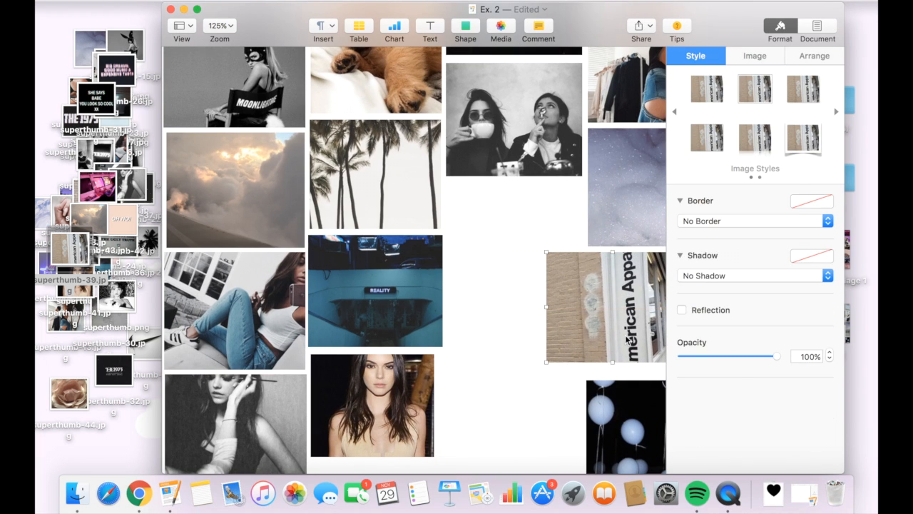
pyautogui.click(762, 63)
pyautogui.click(814, 55)
pyautogui.click(793, 417)
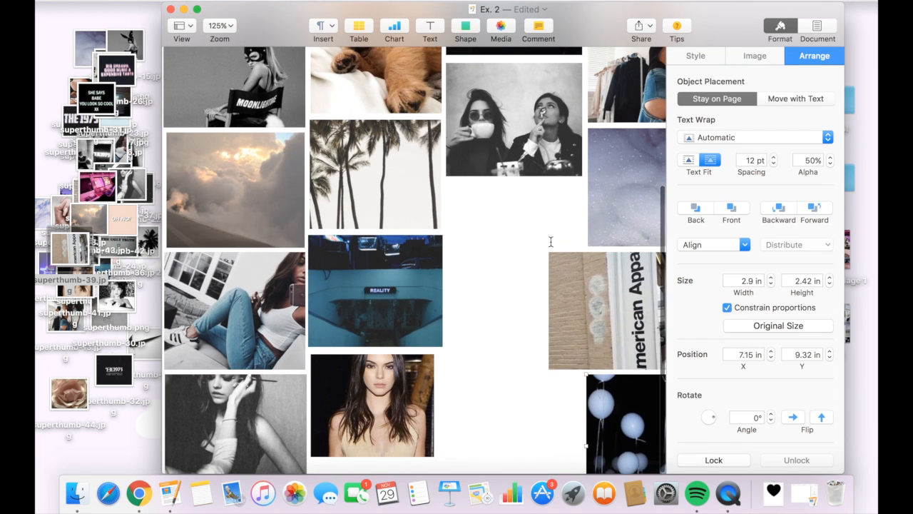
pyautogui.moveTo(563, 286); pyautogui.dragTo(460, 224)
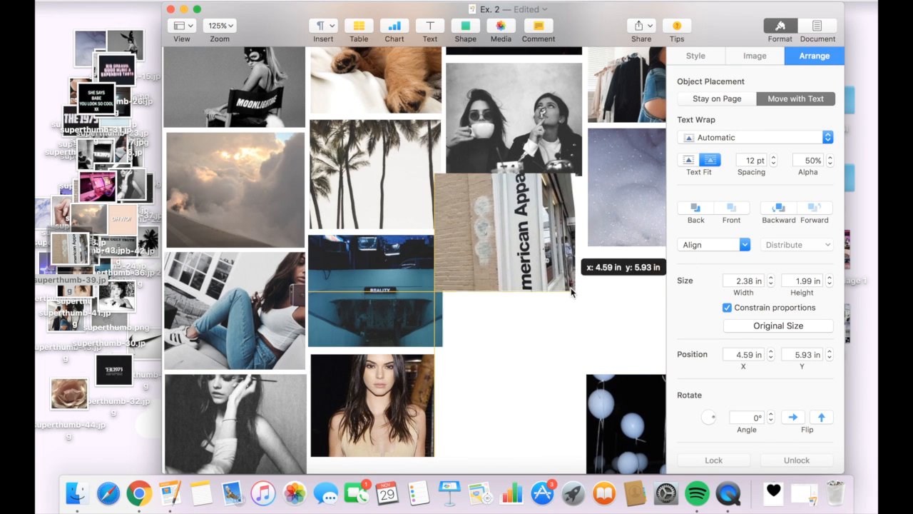
pyautogui.moveTo(587, 306); pyautogui.dragTo(578, 295)
pyautogui.moveTo(540, 267); pyautogui.dragTo(539, 265)
pyautogui.click(582, 240)
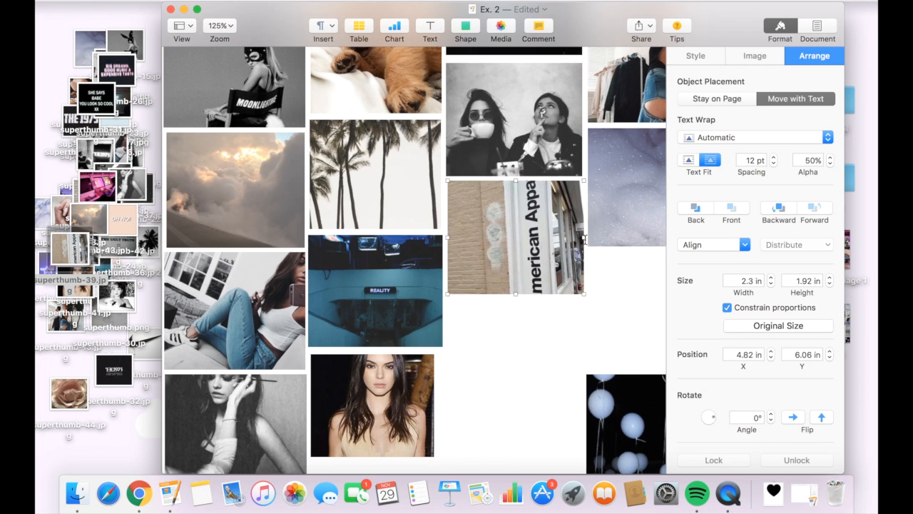
pyautogui.click(621, 313)
pyautogui.scroll(5, 622, 313)
pyautogui.scroll(-5, 585, 321)
pyautogui.scroll(2, 557, 335)
# - Move the long-haired portrait into the right column and paste the OH NO! image
pyautogui.click(553, 338)
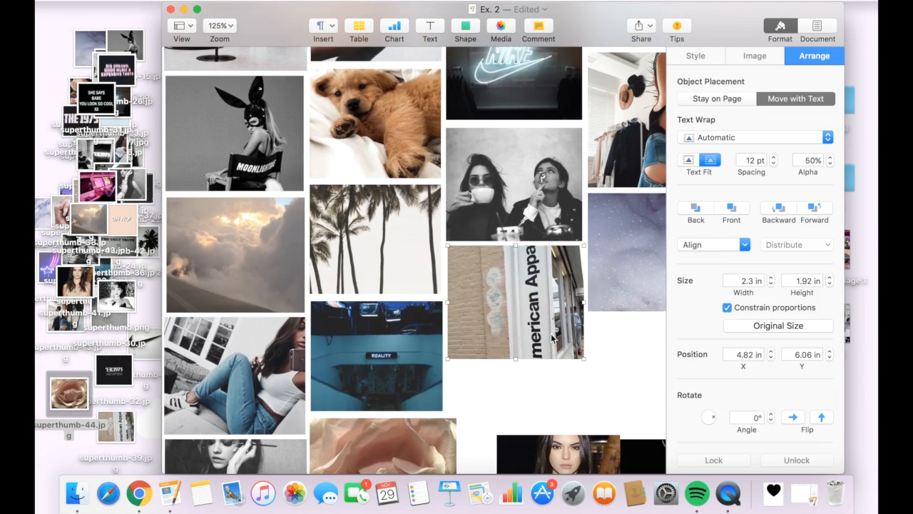
pyautogui.scroll(-3, 553, 337)
pyautogui.click(553, 337)
pyautogui.moveTo(547, 409); pyautogui.dragTo(644, 297)
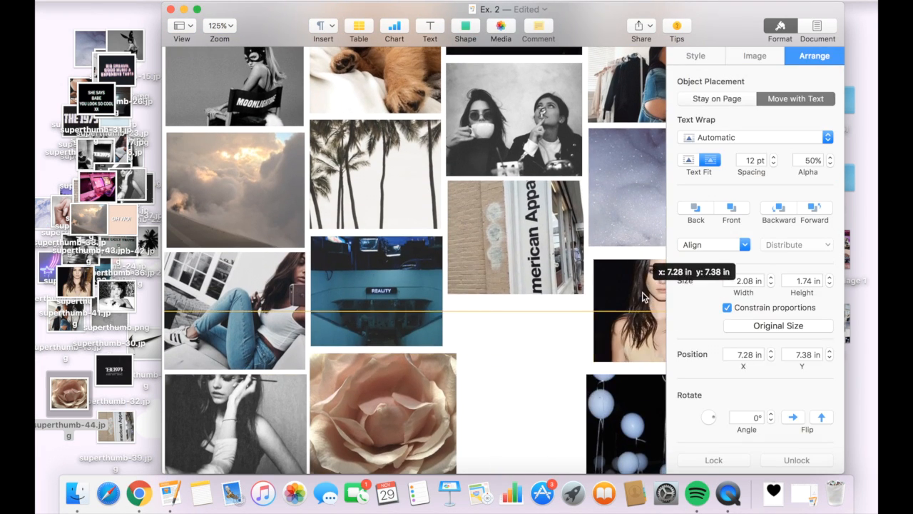
pyautogui.scroll(3, 644, 298)
pyautogui.scroll(-3, 534, 343)
pyautogui.click(428, 385)
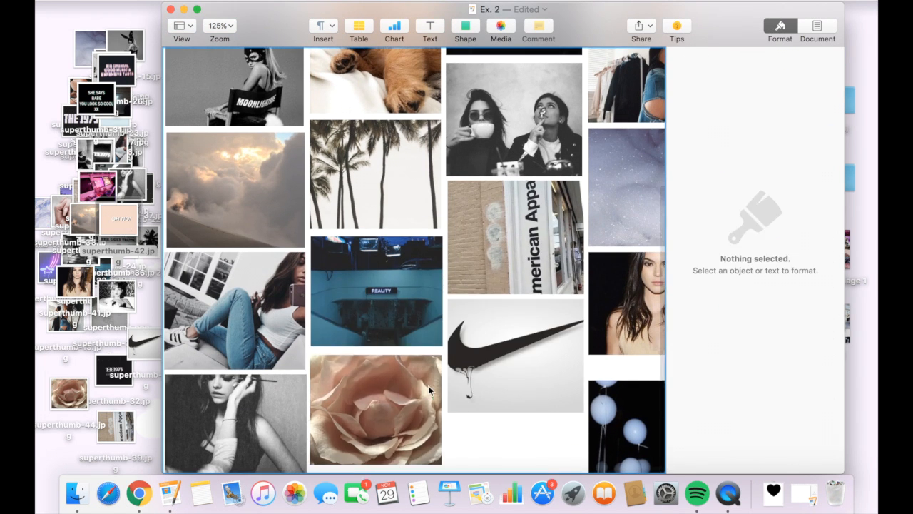
pyautogui.press('cmd+v')
# - Move the OH NO! image below the palm trees
pyautogui.moveTo(384, 400); pyautogui.dragTo(416, 336)
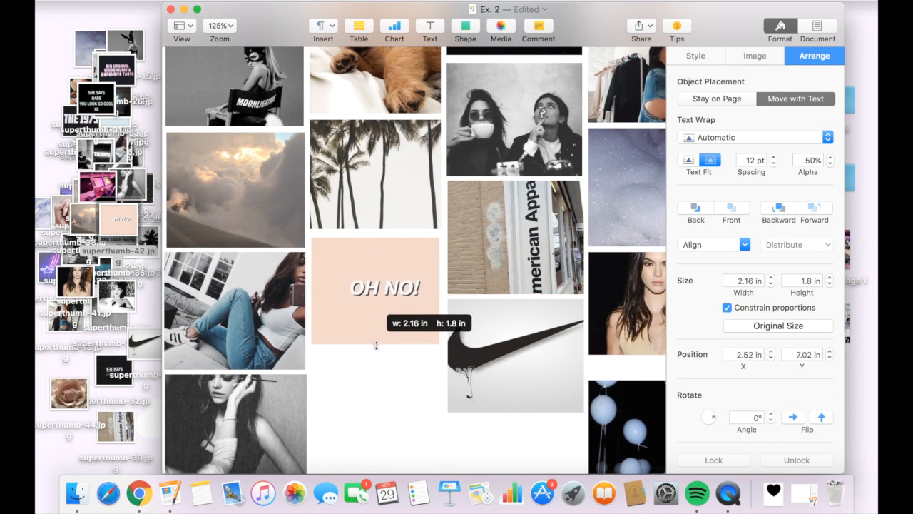
pyautogui.moveTo(376, 347); pyautogui.dragTo(376, 318)
pyautogui.scroll(2, 402, 414)
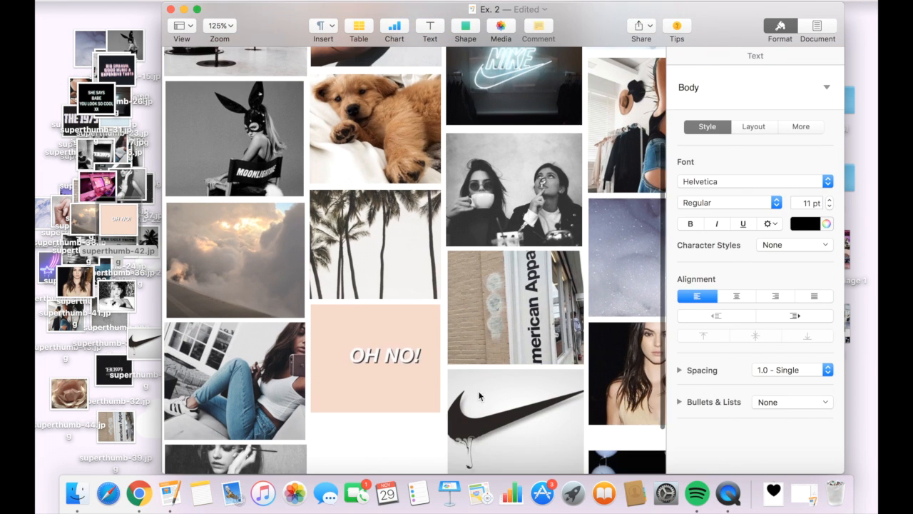
pyautogui.click(495, 406)
pyautogui.scroll(-2, 361, 464)
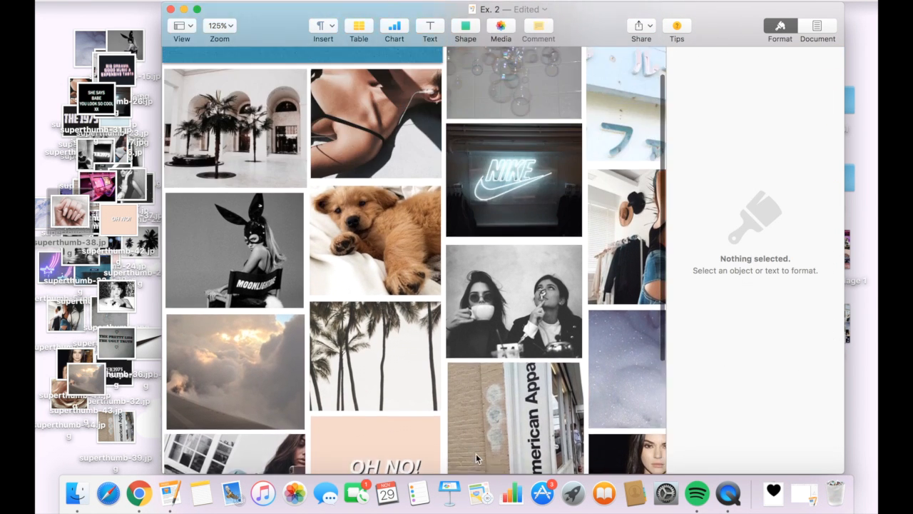
pyautogui.click(476, 453)
pyautogui.scroll(5, 476, 453)
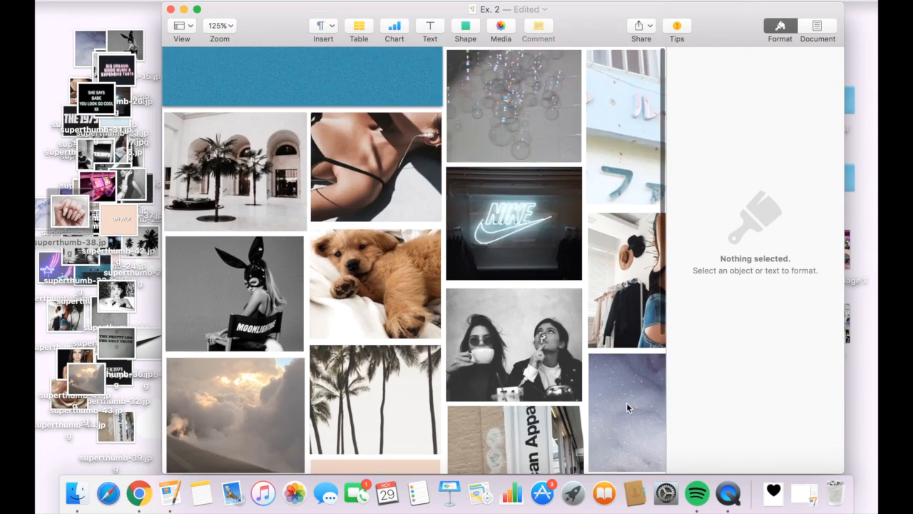
pyautogui.scroll(-4, 626, 402)
pyautogui.click(597, 372)
pyautogui.scroll(2, 597, 370)
pyautogui.scroll(3, 597, 370)
# - Bring the neon sign photo from the desktop, shrink it and settle it below the palm trees
pyautogui.click(75, 232)
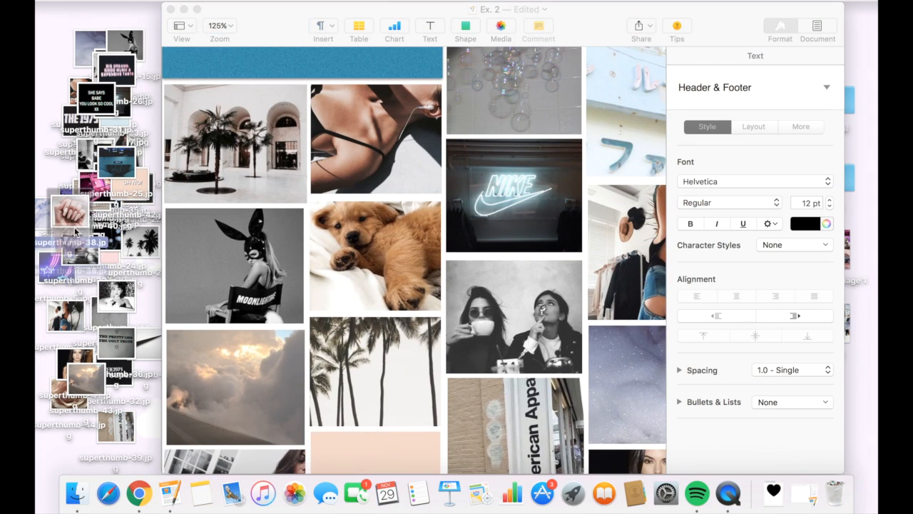
pyautogui.moveTo(187, 171); pyautogui.dragTo(457, 214)
pyautogui.moveTo(472, 269)
pyautogui.mouseDown()
pyautogui.moveTo(590, 344)
pyautogui.moveTo(592, 336)
pyautogui.moveTo(428, 316)
pyautogui.moveTo(711, 344)
pyautogui.mouseUp()
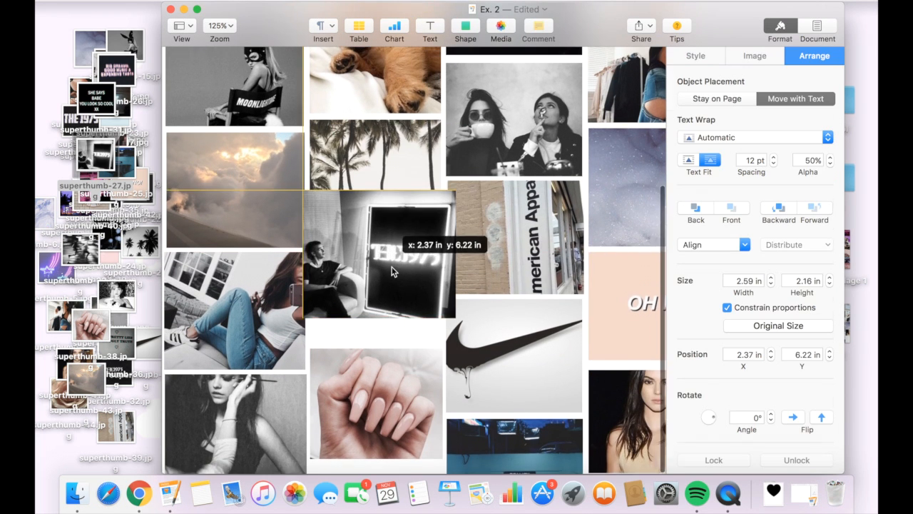
pyautogui.moveTo(669, 340); pyautogui.dragTo(391, 314)
pyautogui.moveTo(428, 329); pyautogui.dragTo(407, 305)
pyautogui.moveTo(379, 277)
pyautogui.mouseDown()
pyautogui.moveTo(387, 305)
pyautogui.moveTo(437, 349)
pyautogui.mouseUp()
pyautogui.moveTo(394, 393); pyautogui.dragTo(377, 398)
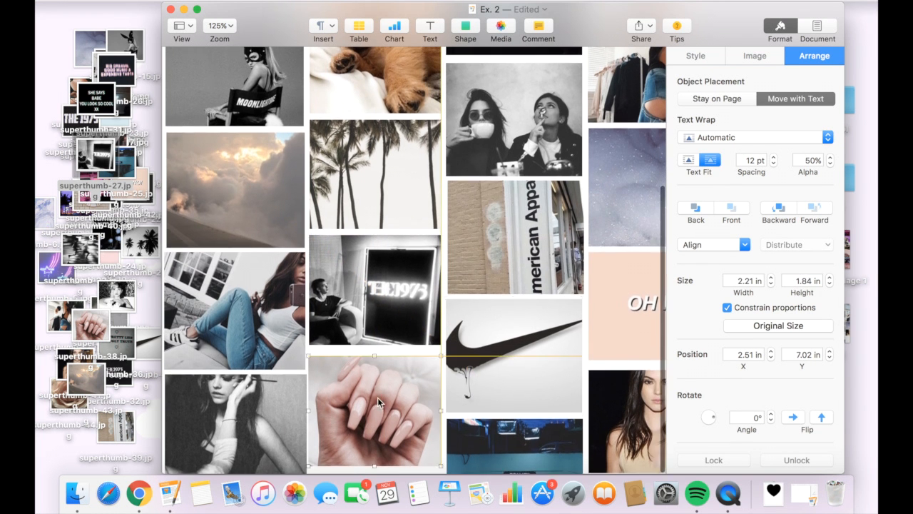
pyautogui.scroll(3, 422, 209)
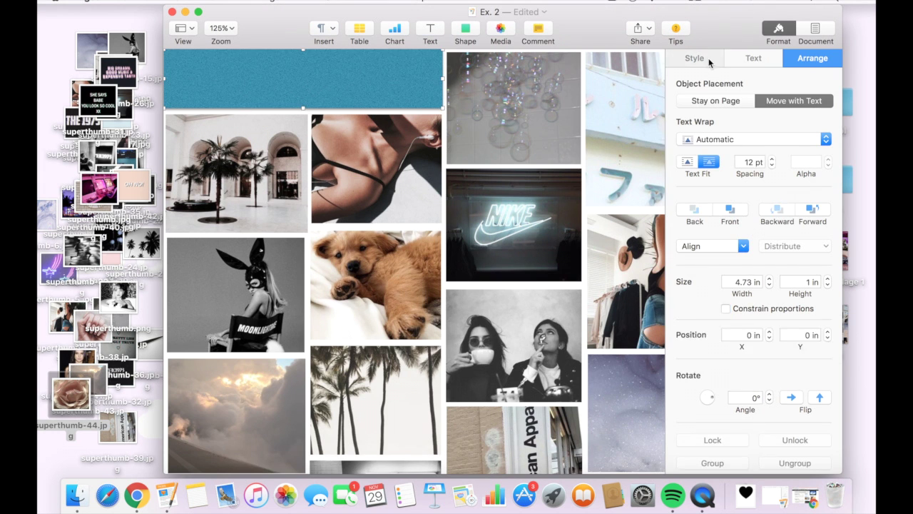
# - Remove the blue fill from the top banner
pyautogui.click(710, 63)
pyautogui.click(810, 203)
# - Fill the banner white and set its title in TT Blushes Thin DEMO at 23 pt
pyautogui.click(785, 469)
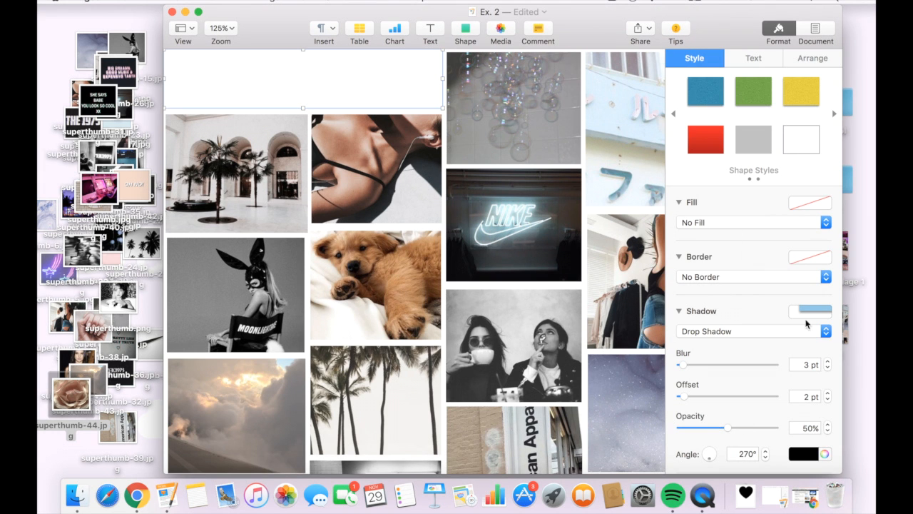
pyautogui.click(767, 277)
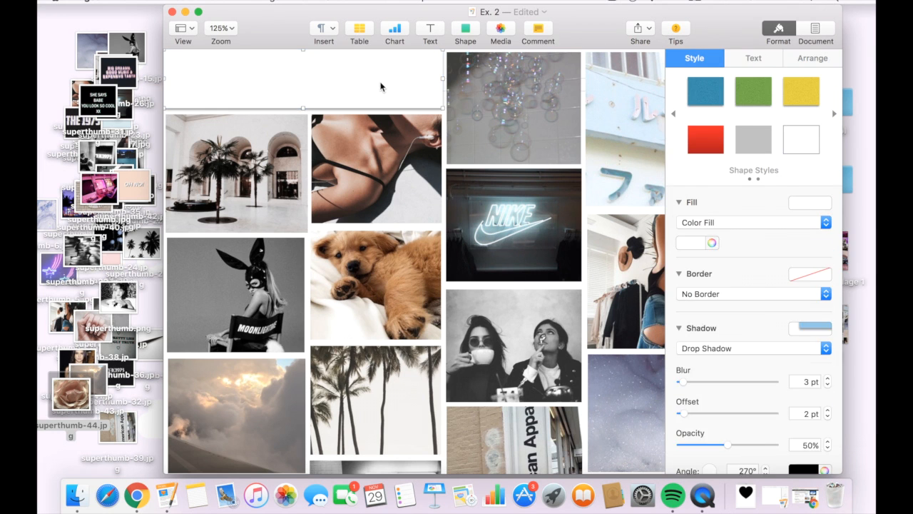
pyautogui.doubleClick(303, 79)
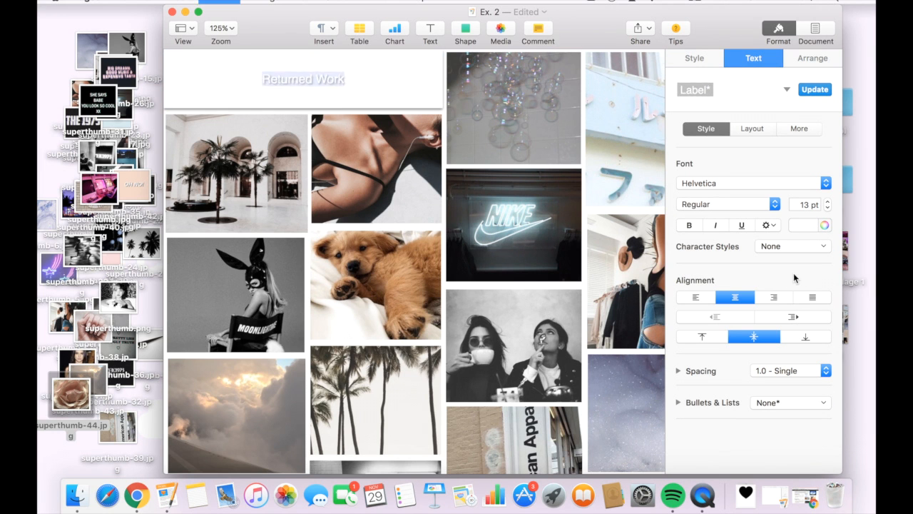
pyautogui.press('super+a')
pyautogui.click(748, 183)
pyautogui.click(719, 257)
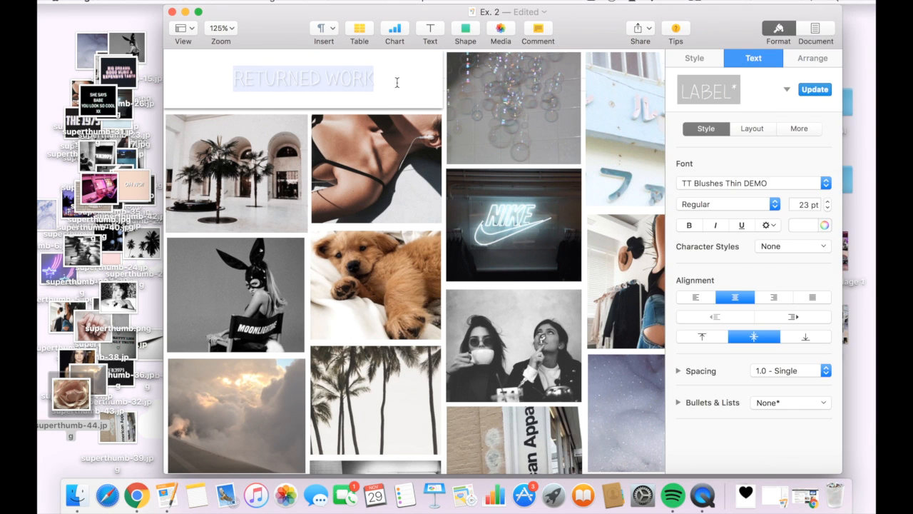
pyautogui.click(510, 142)
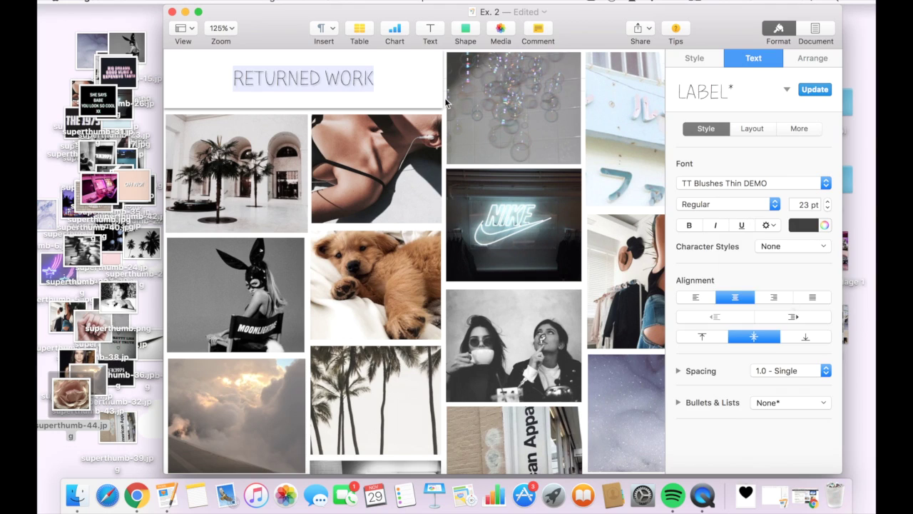
# - Recolour the RETURNED WORK title text
pyautogui.tripleClick(349, 82)
pyautogui.click(806, 224)
pyautogui.click(721, 246)
pyautogui.click(534, 128)
pyautogui.scroll(-5, 534, 129)
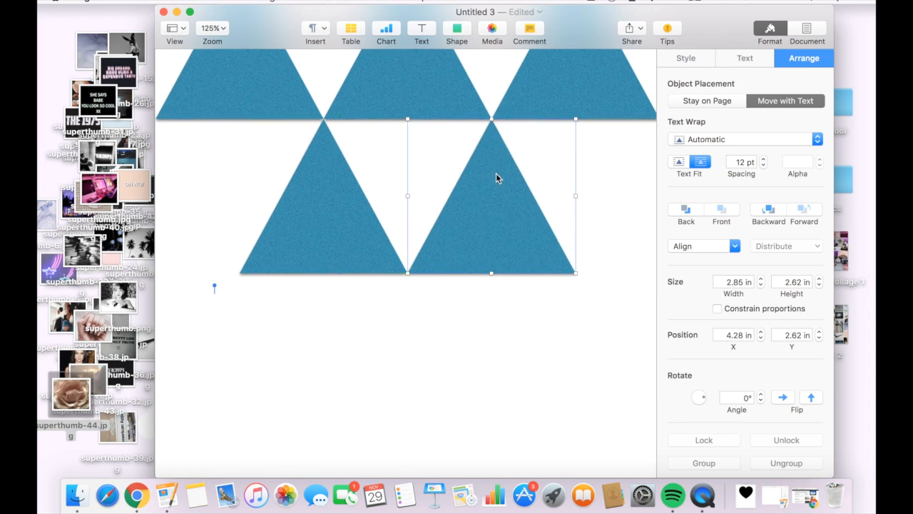
# - Arrange triangle copies into a new row, filling the row gap
pyautogui.moveTo(498, 178); pyautogui.dragTo(637, 236)
pyautogui.moveTo(320, 146); pyautogui.dragTo(560, 269)
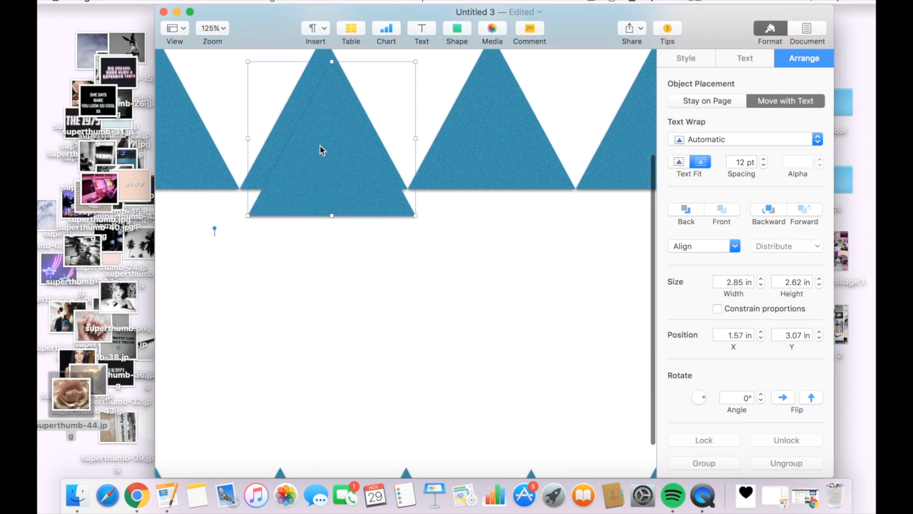
pyautogui.click(450, 371)
pyautogui.scroll(-2, 449, 371)
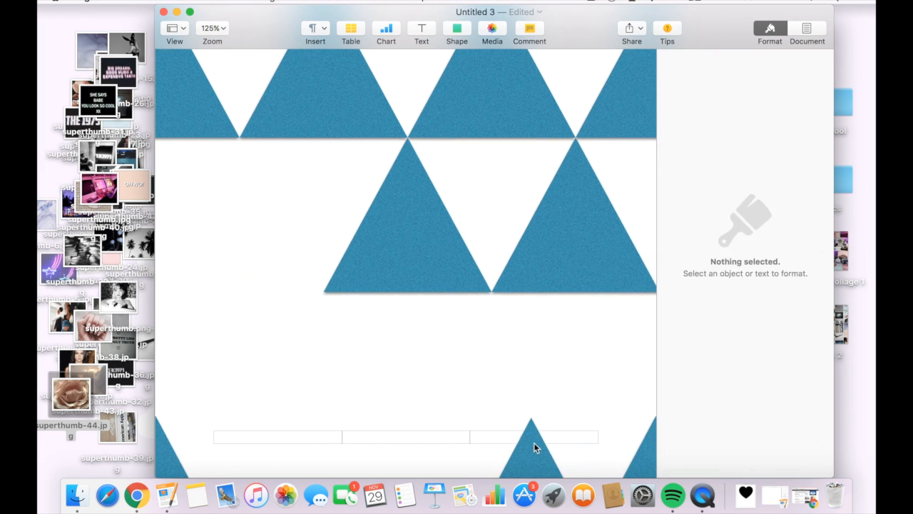
pyautogui.moveTo(177, 464)
pyautogui.mouseDown()
pyautogui.moveTo(267, 263)
pyautogui.moveTo(340, 416)
pyautogui.moveTo(659, 399)
pyautogui.mouseUp()
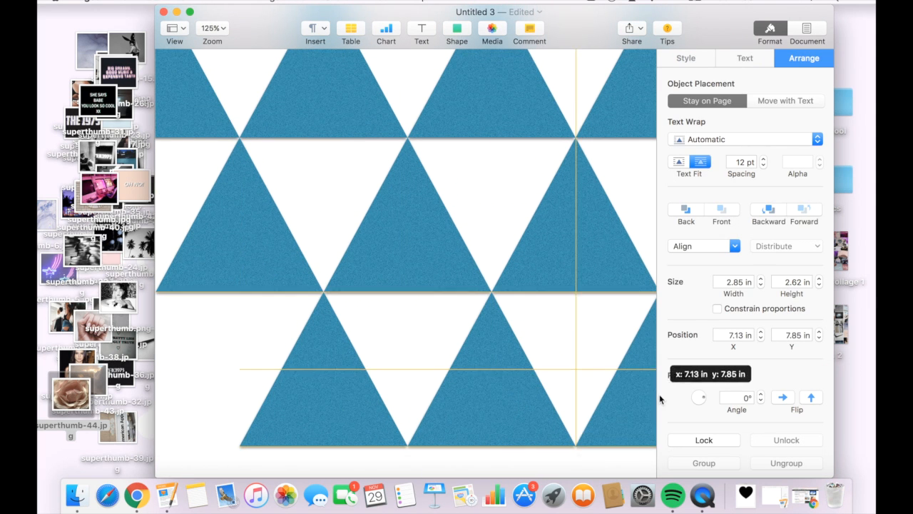
pyautogui.moveTo(163, 345); pyautogui.dragTo(122, 371)
pyautogui.click(241, 342)
pyautogui.scroll(-5, 241, 341)
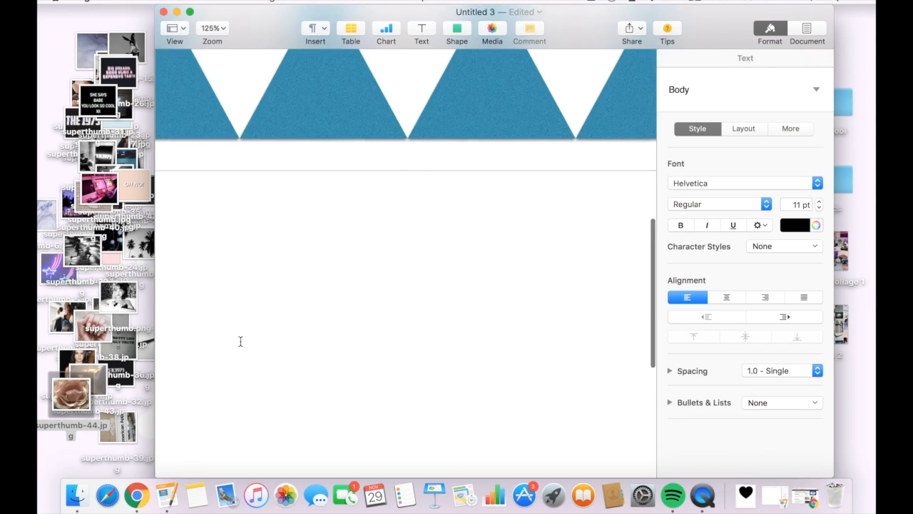
pyautogui.scroll(5, 241, 340)
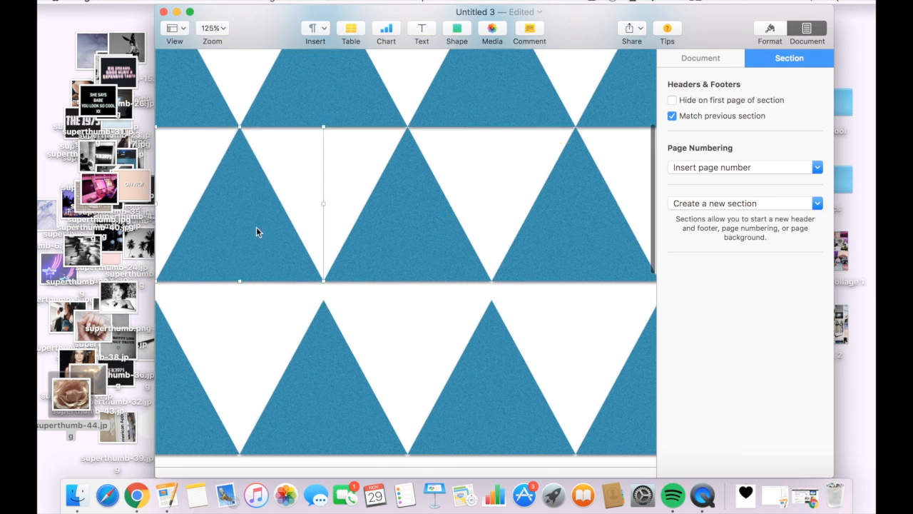
# - Shift the triangle pattern up to fill the page and stretch the blue bar full width
pyautogui.moveTo(257, 227)
pyautogui.mouseDown()
pyautogui.moveTo(302, 264)
pyautogui.moveTo(599, 312)
pyautogui.mouseUp()
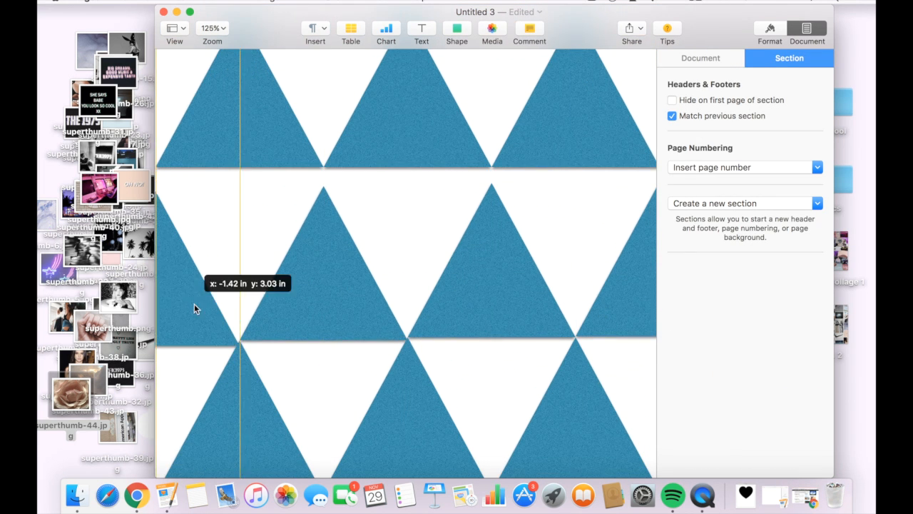
pyautogui.moveTo(194, 308); pyautogui.dragTo(483, 134)
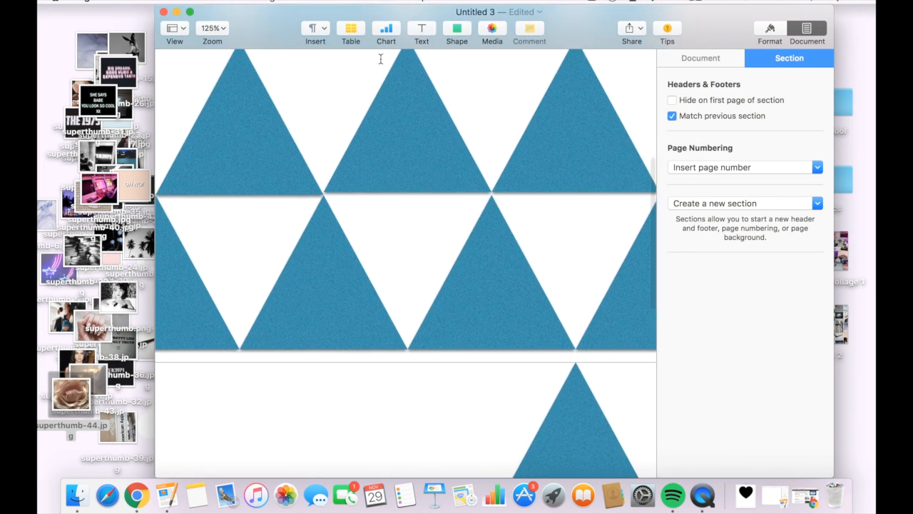
pyautogui.moveTo(661, 277); pyautogui.dragTo(338, 361)
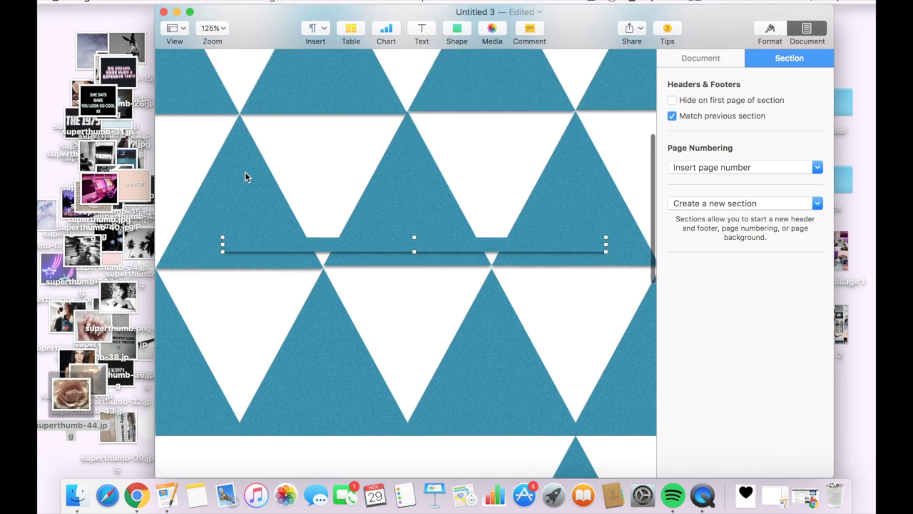
pyautogui.moveTo(155, 356); pyautogui.dragTo(216, 46)
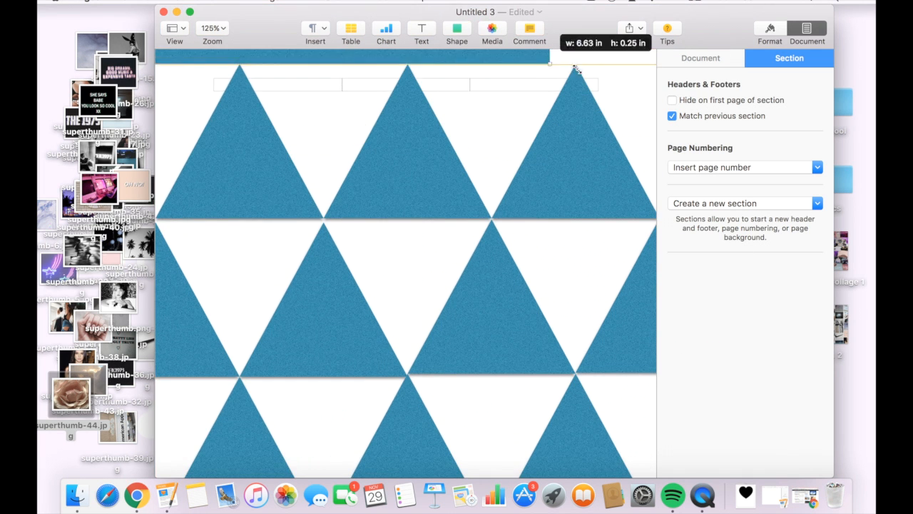
pyautogui.moveTo(577, 69); pyautogui.dragTo(656, 63)
# - Mask the neon star photo into the top-left triangle and the marble into the middle one
pyautogui.moveTo(239, 160); pyautogui.dragTo(239, 161)
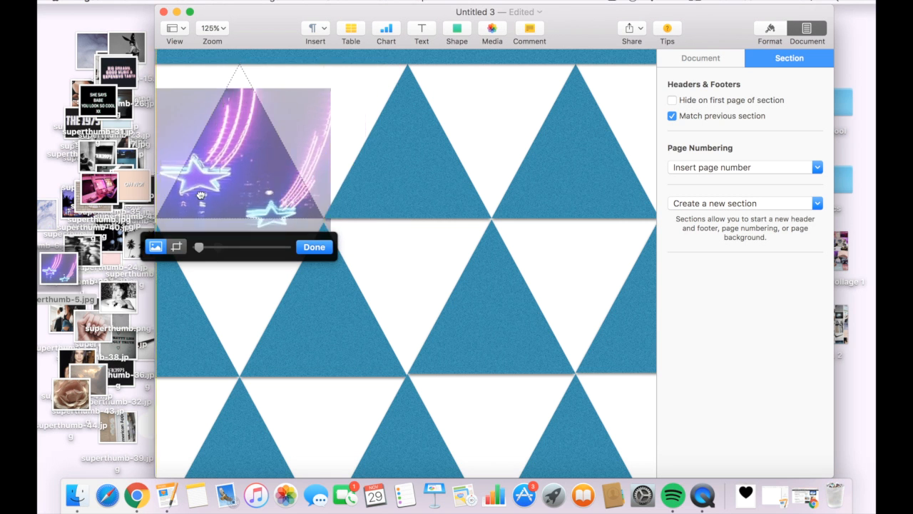
pyautogui.click(291, 238)
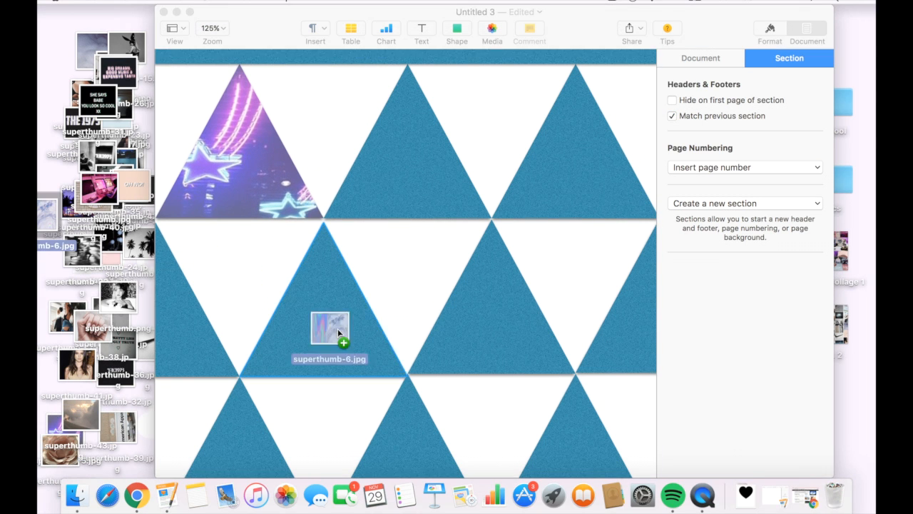
pyautogui.moveTo(140, 302); pyautogui.dragTo(492, 300)
pyautogui.click(564, 401)
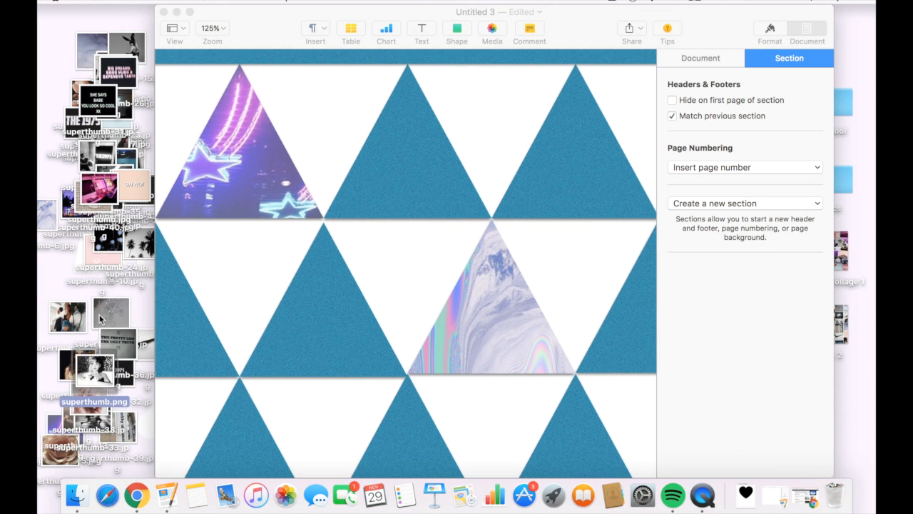
# - Fit the balloon and pink arcade photos into lower triangles
pyautogui.moveTo(107, 243); pyautogui.dragTo(298, 361)
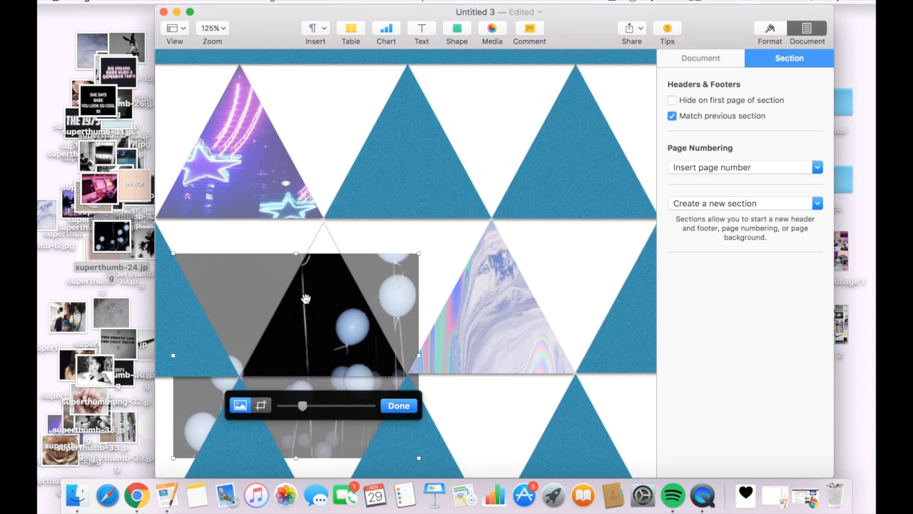
pyautogui.moveTo(127, 261)
pyautogui.mouseDown()
pyautogui.moveTo(295, 306)
pyautogui.moveTo(130, 264)
pyautogui.moveTo(321, 285)
pyautogui.mouseUp()
pyautogui.moveTo(302, 362)
pyautogui.mouseDown()
pyautogui.moveTo(279, 362)
pyautogui.moveTo(294, 362)
pyautogui.mouseUp()
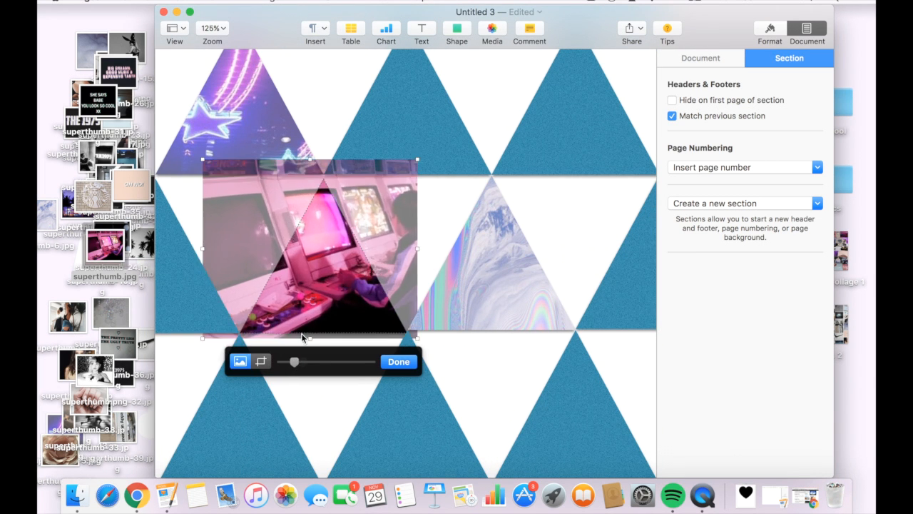
pyautogui.click(399, 361)
pyautogui.scroll(-3, 239, 284)
pyautogui.moveTo(235, 334); pyautogui.dragTo(239, 335)
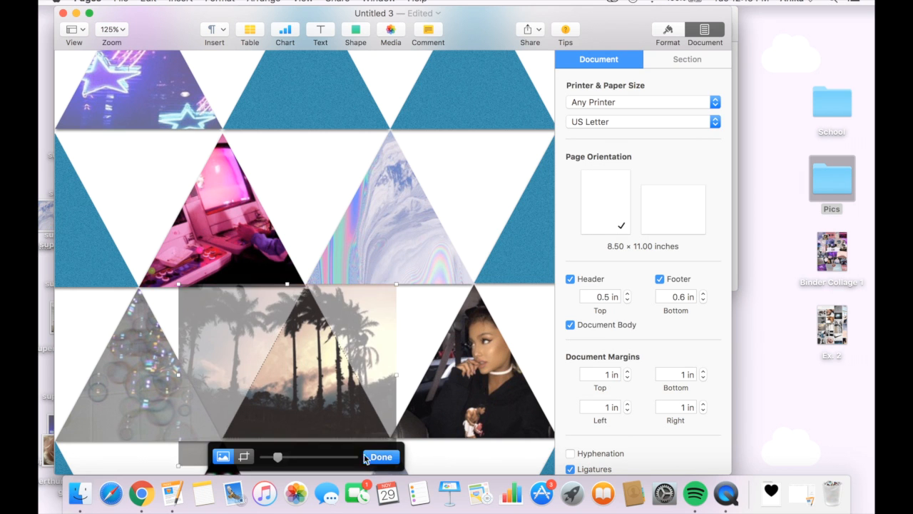
# - Adjust the palm tree photo in its triangle and place another photo in the left triangle
pyautogui.moveTo(297, 411)
pyautogui.mouseDown()
pyautogui.moveTo(341, 395)
pyautogui.moveTo(279, 417)
pyautogui.mouseUp()
pyautogui.doubleClick(342, 395)
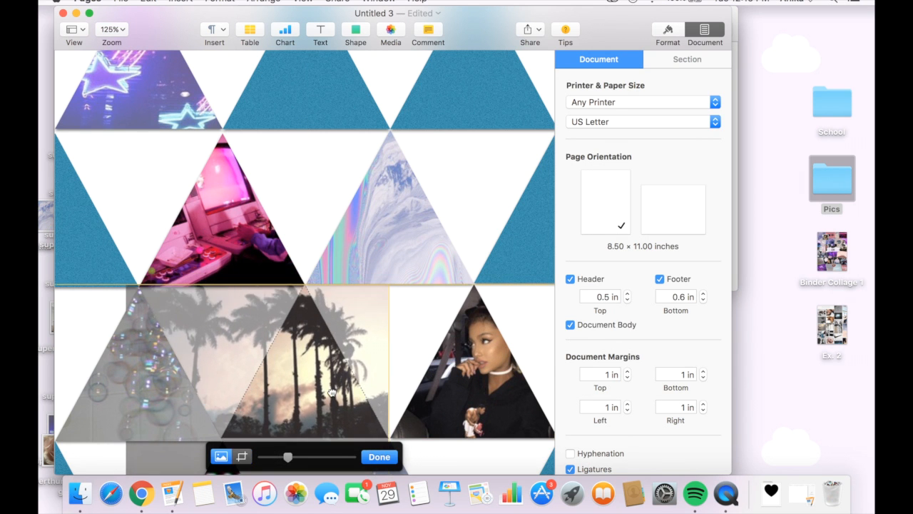
pyautogui.click(421, 357)
pyautogui.scroll(-3, 420, 357)
pyautogui.scroll(5, 421, 357)
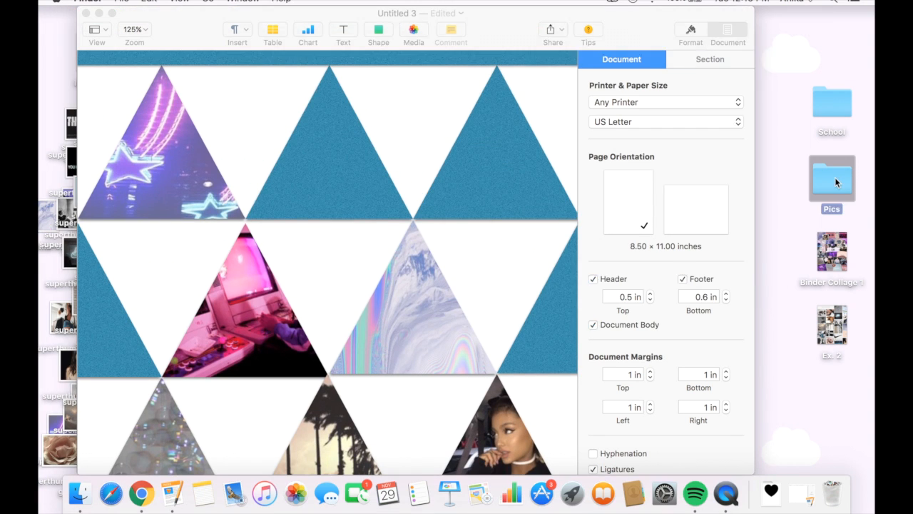
pyautogui.doubleClick(831, 182)
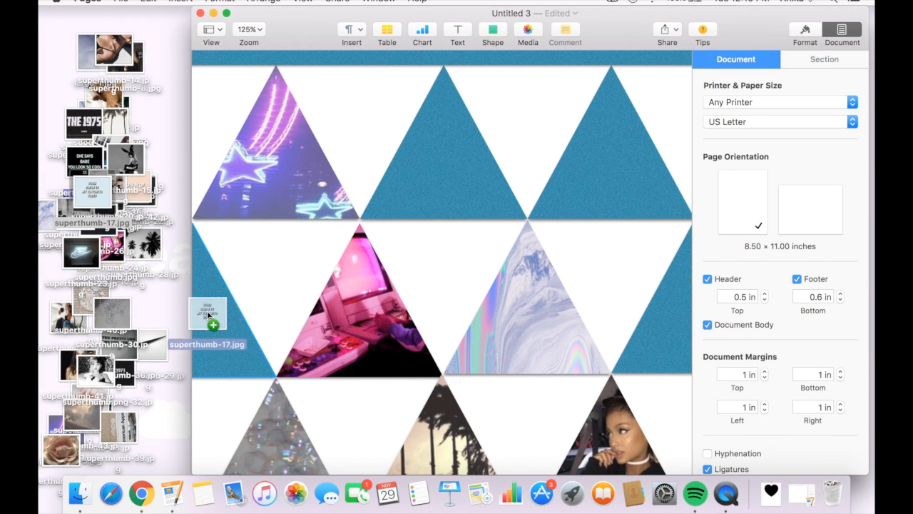
pyautogui.moveTo(204, 311); pyautogui.dragTo(207, 313)
pyautogui.click(434, 235)
pyautogui.scroll(-5, 435, 235)
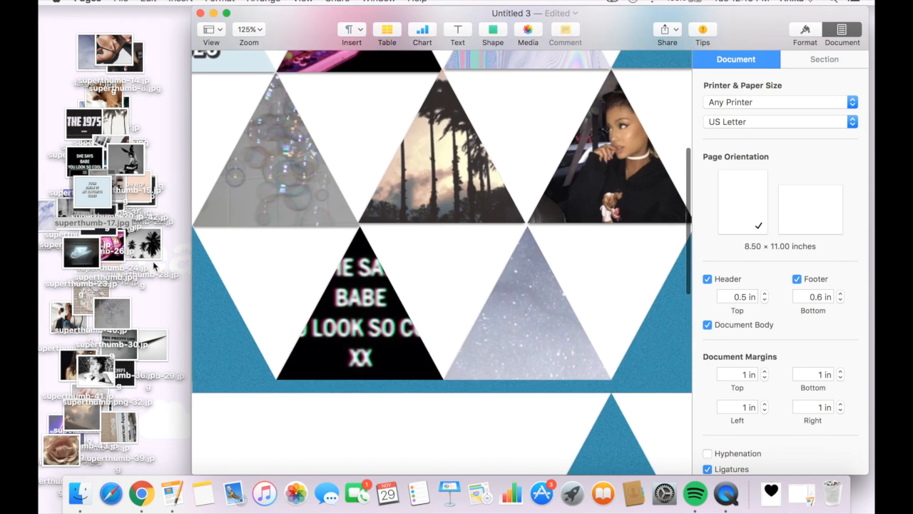
pyautogui.click(142, 494)
pyautogui.write('weheartit')
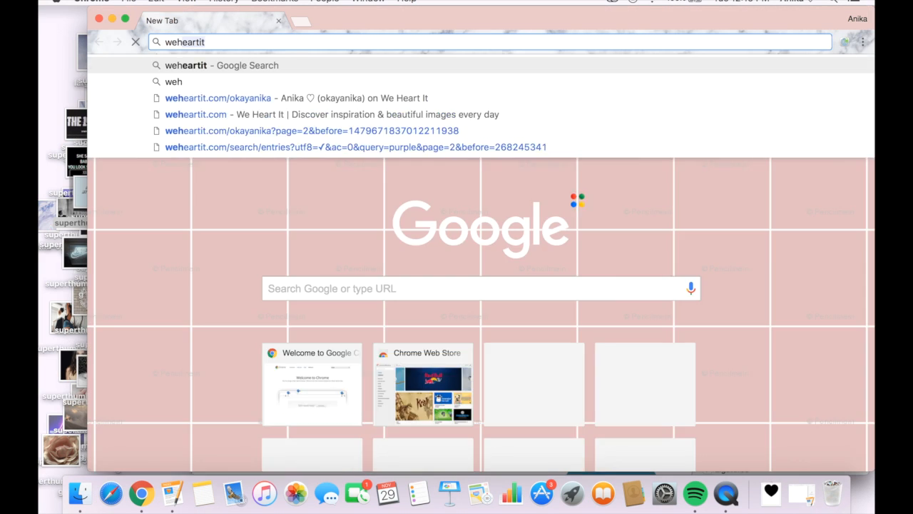
# - Open the We Heart It profile and drag the puppy photo to the desktop
pyautogui.press('Return')
pyautogui.click(463, 188)
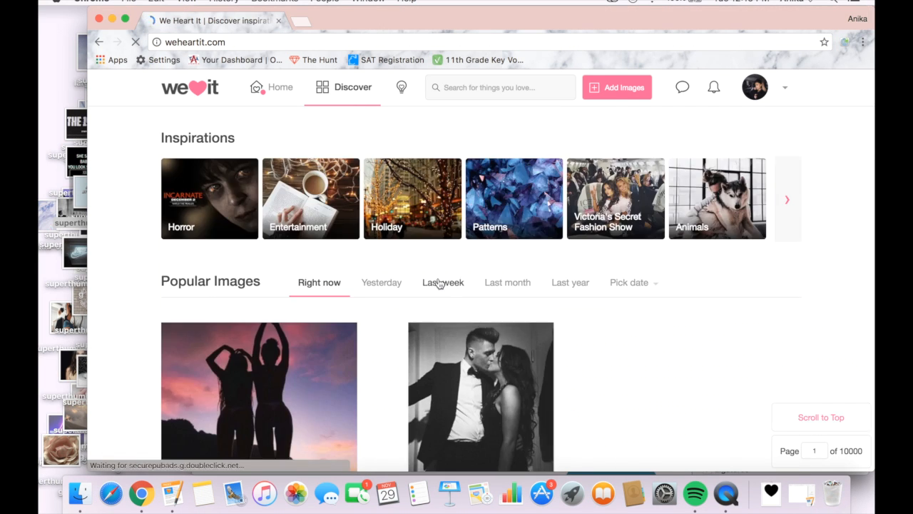
pyautogui.scroll(-3, 438, 286)
pyautogui.scroll(-5, 457, 286)
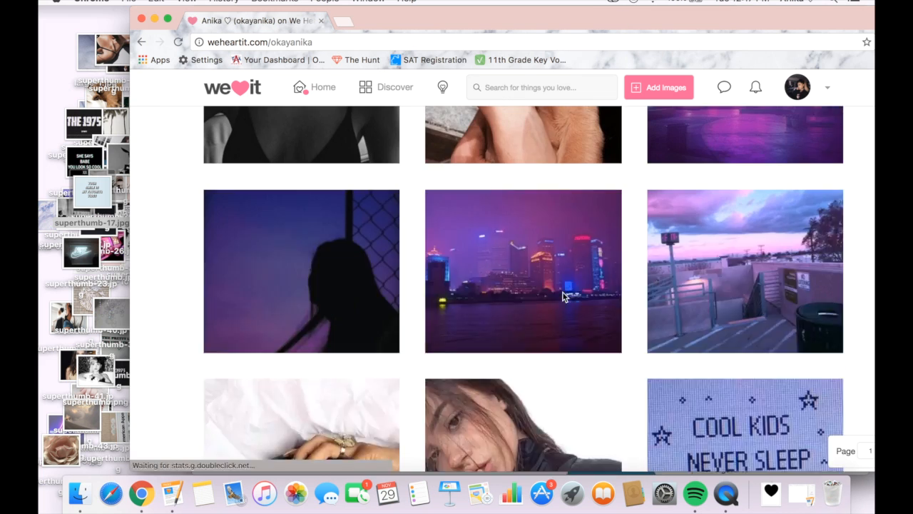
pyautogui.moveTo(535, 20); pyautogui.dragTo(639, 21)
pyautogui.moveTo(505, 247); pyautogui.dragTo(104, 230)
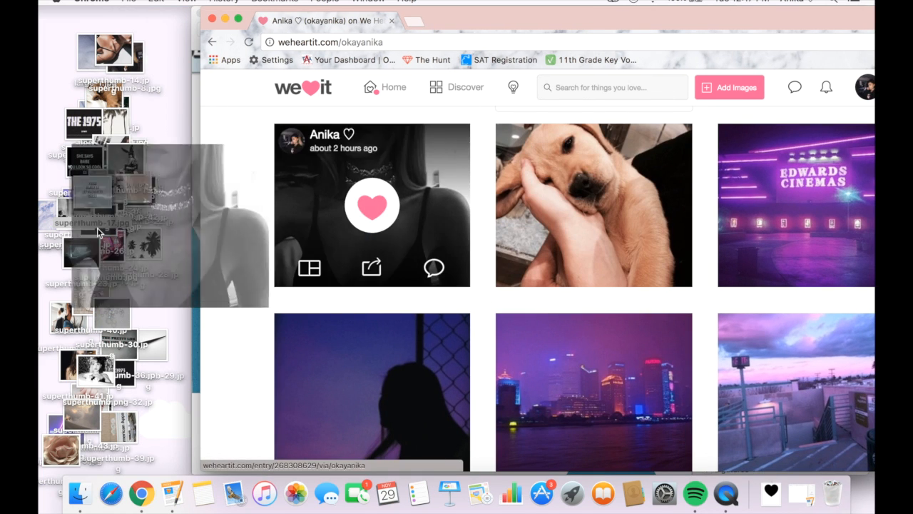
pyautogui.scroll(-3, 648, 210)
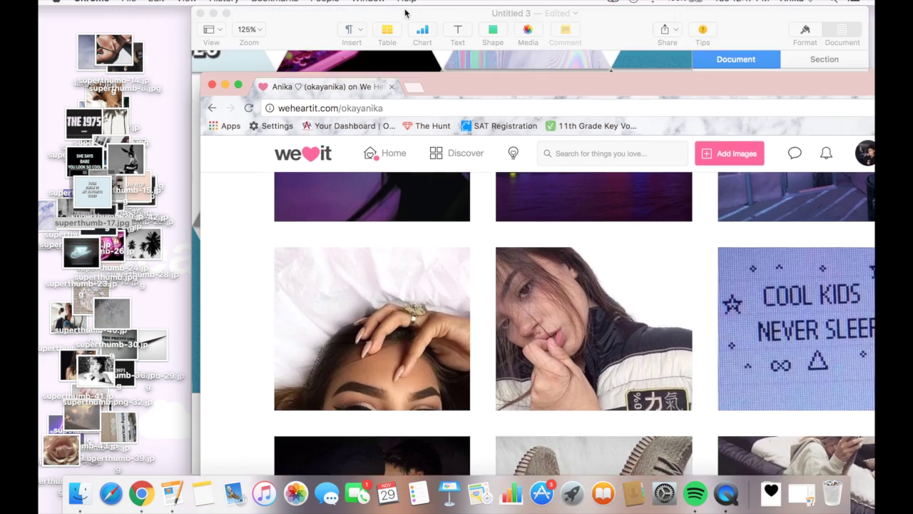
pyautogui.moveTo(105, 98); pyautogui.dragTo(422, 313)
pyautogui.scroll(5, 442, 249)
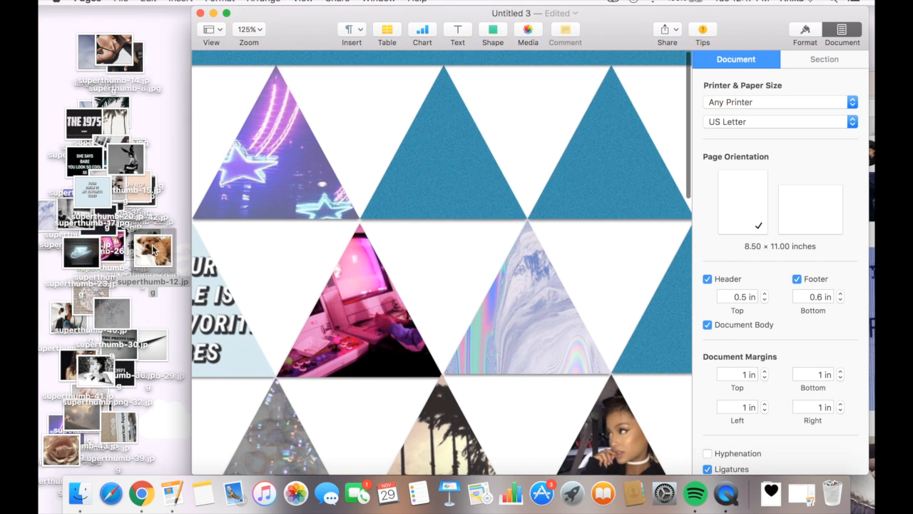
pyautogui.moveTo(142, 254); pyautogui.dragTo(606, 143)
pyautogui.moveTo(587, 248); pyautogui.dragTo(576, 245)
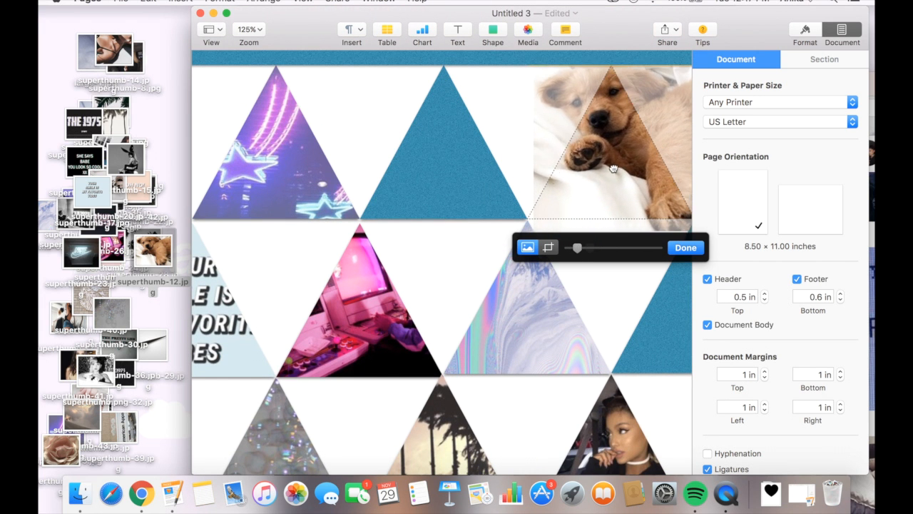
# - Flip a triangle, place it at the second row's left edge and fill it with the black-and-white portrait
pyautogui.click(491, 138)
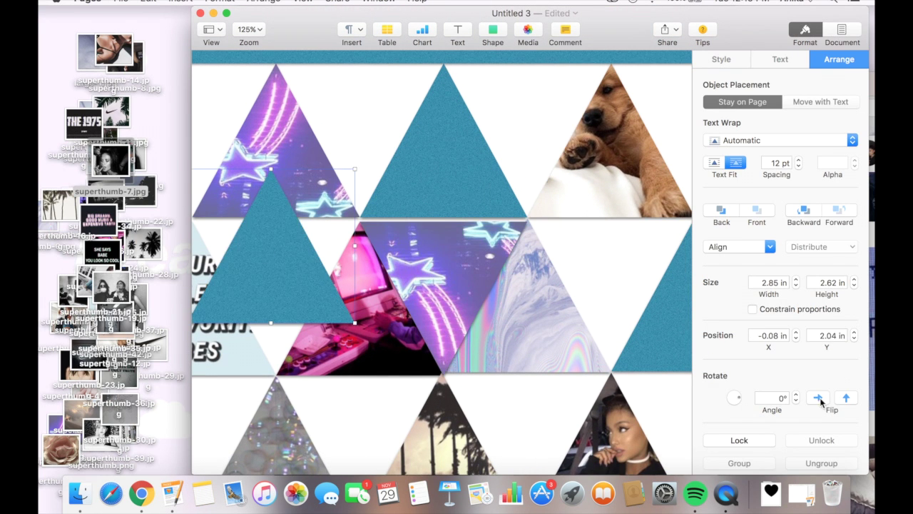
pyautogui.click(846, 398)
pyautogui.moveTo(290, 220); pyautogui.dragTo(295, 269)
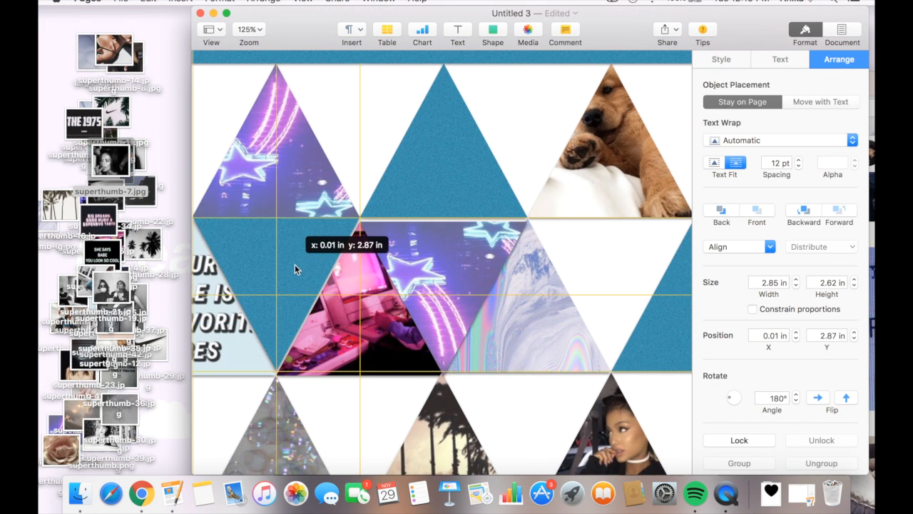
pyautogui.moveTo(111, 161); pyautogui.dragTo(250, 303)
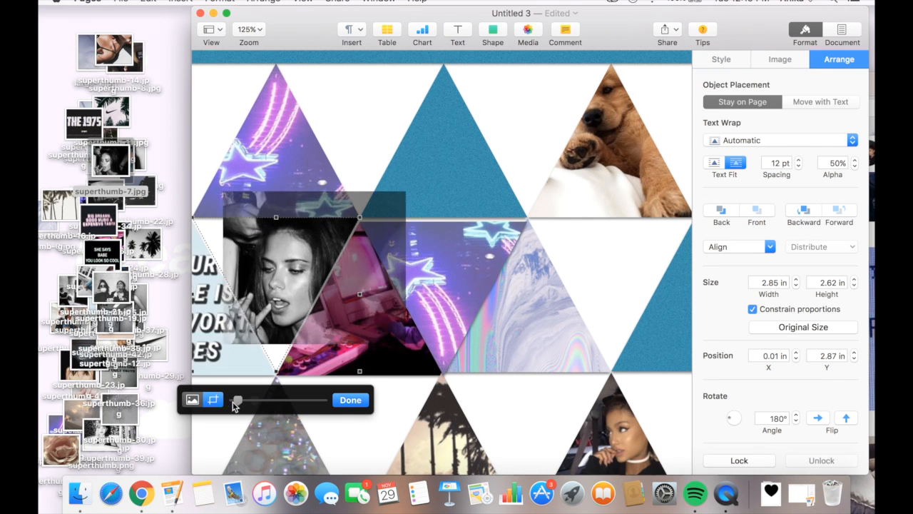
pyautogui.moveTo(233, 399); pyautogui.dragTo(242, 400)
pyautogui.click(360, 288)
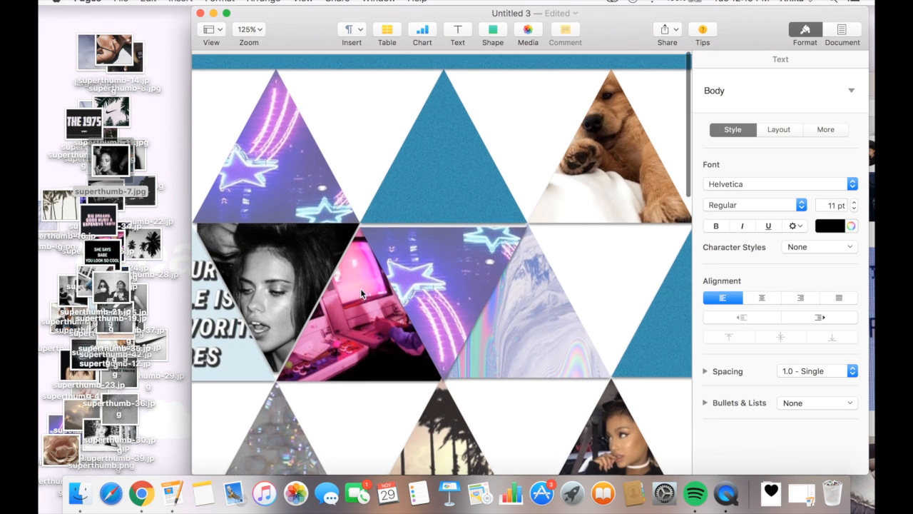
pyautogui.click(297, 267)
# - Fill a down-pointing teal triangle with the palm Nike photo and move it into the second row
pyautogui.click(369, 114)
pyautogui.scroll(-3, 357, 214)
pyautogui.click(110, 61)
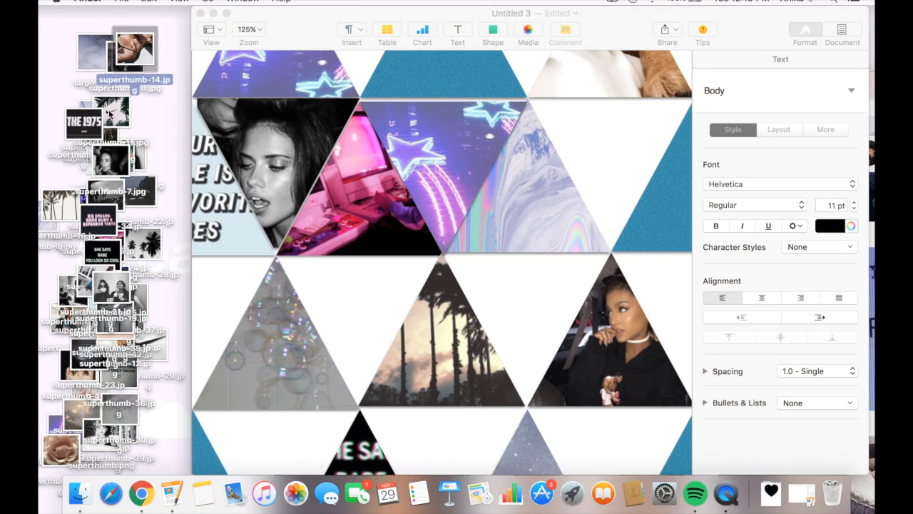
pyautogui.moveTo(448, 159)
pyautogui.mouseDown()
pyautogui.moveTo(449, 275)
pyautogui.moveTo(603, 264)
pyautogui.mouseUp()
pyautogui.click(442, 71)
pyautogui.click(846, 398)
pyautogui.click(846, 397)
pyautogui.moveTo(418, 390); pyautogui.dragTo(402, 391)
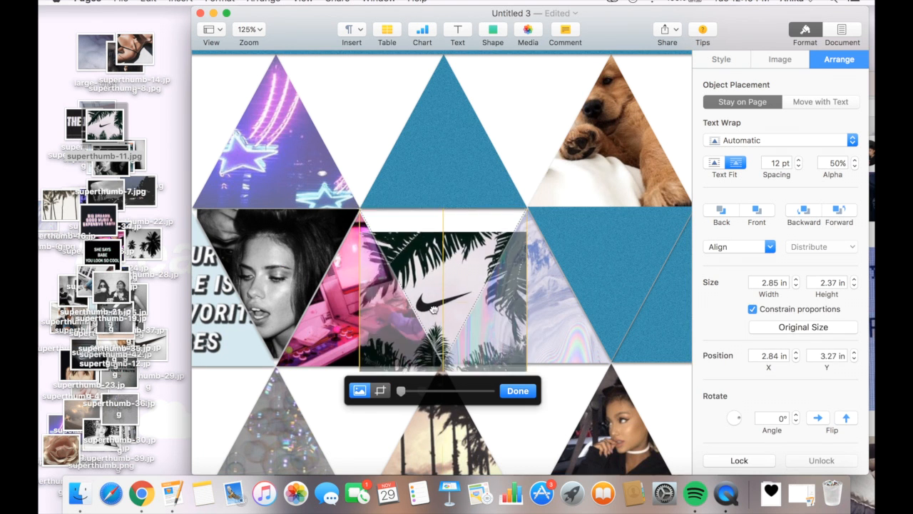
pyautogui.click(517, 363)
pyautogui.scroll(-5, 442, 285)
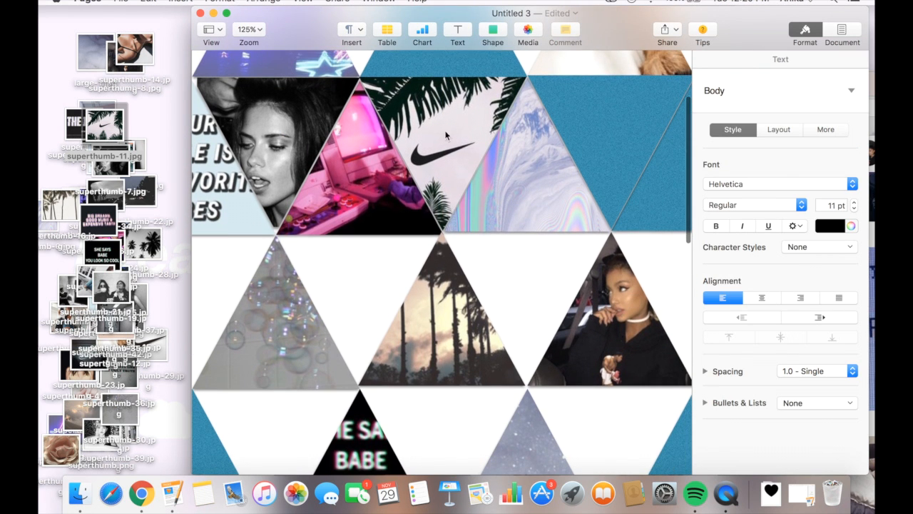
pyautogui.moveTo(427, 131); pyautogui.dragTo(531, 295)
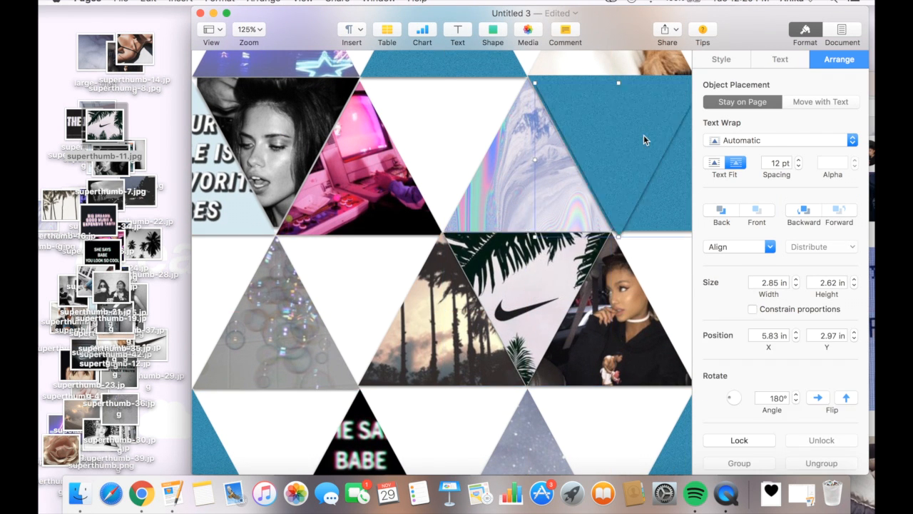
pyautogui.moveTo(644, 140); pyautogui.dragTo(466, 138)
# - Bring another desktop photo onto the collage and add a widened teal triangle to the top row
pyautogui.moveTo(90, 141); pyautogui.dragTo(89, 108)
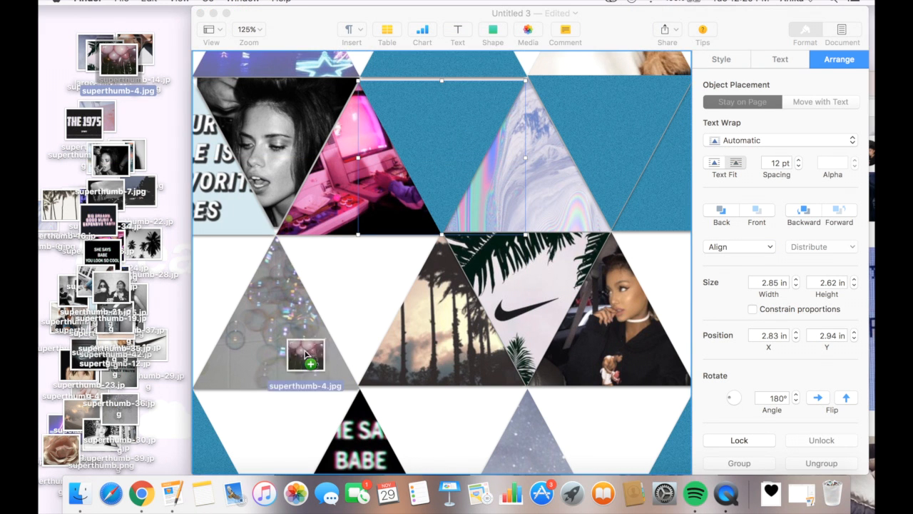
pyautogui.moveTo(611, 146); pyautogui.dragTo(433, 187)
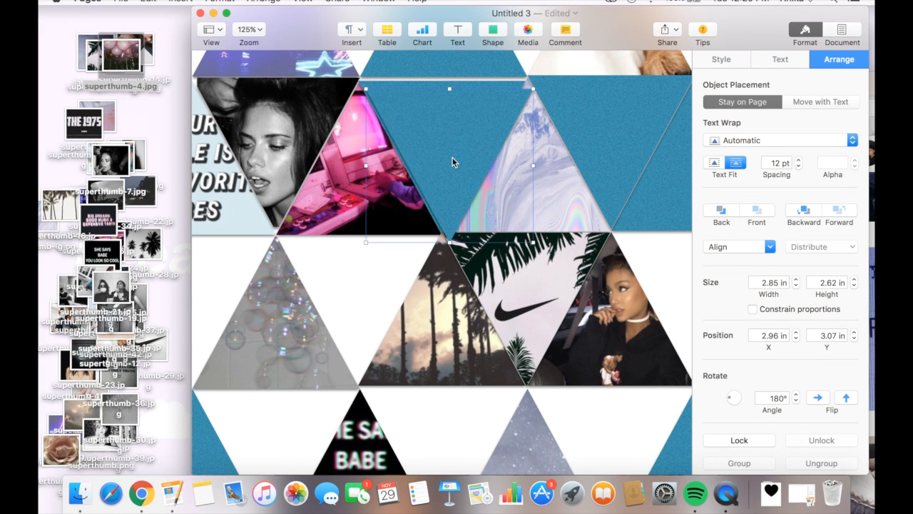
pyautogui.moveTo(452, 157); pyautogui.dragTo(193, 295)
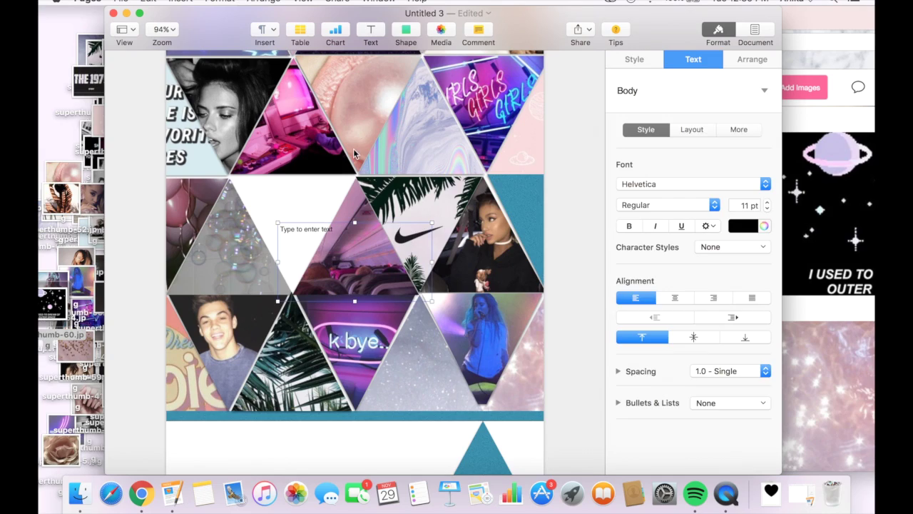
pyautogui.click(406, 32)
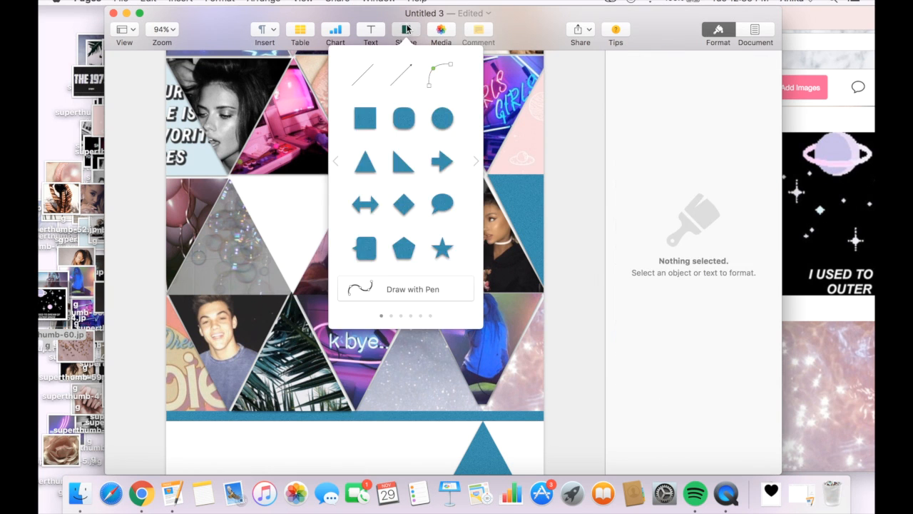
pyautogui.moveTo(367, 159); pyautogui.dragTo(306, 245)
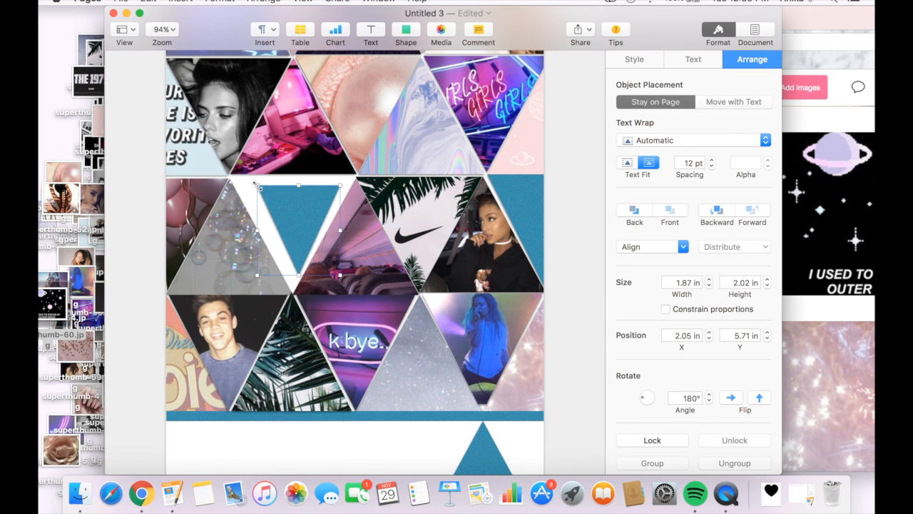
pyautogui.moveTo(300, 257); pyautogui.dragTo(307, 139)
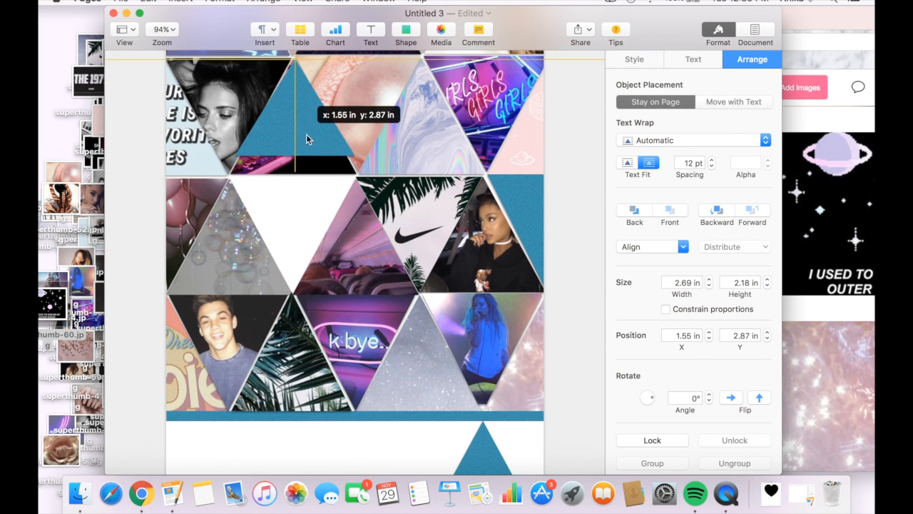
pyautogui.moveTo(356, 172); pyautogui.dragTo(231, 171)
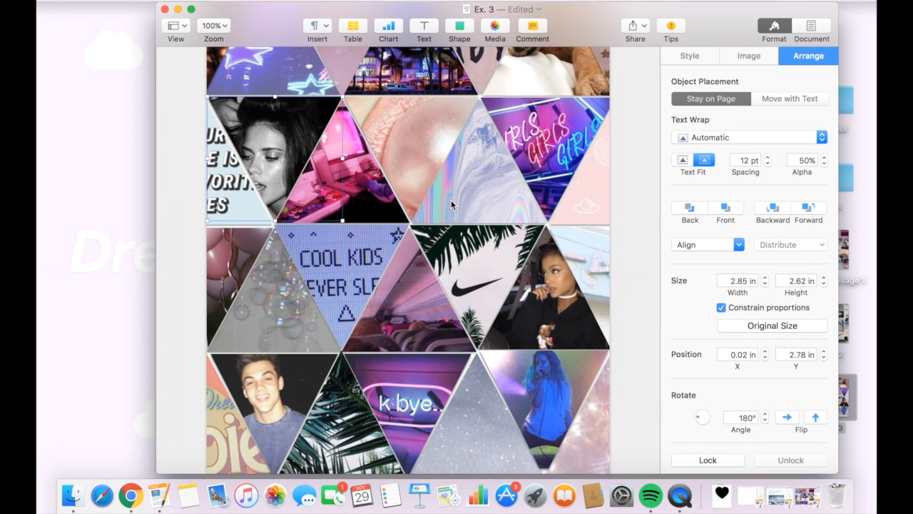
# - Move the COOL KIDS photo into the top-left triangle slot
pyautogui.moveTo(321, 232); pyautogui.dragTo(249, 138)
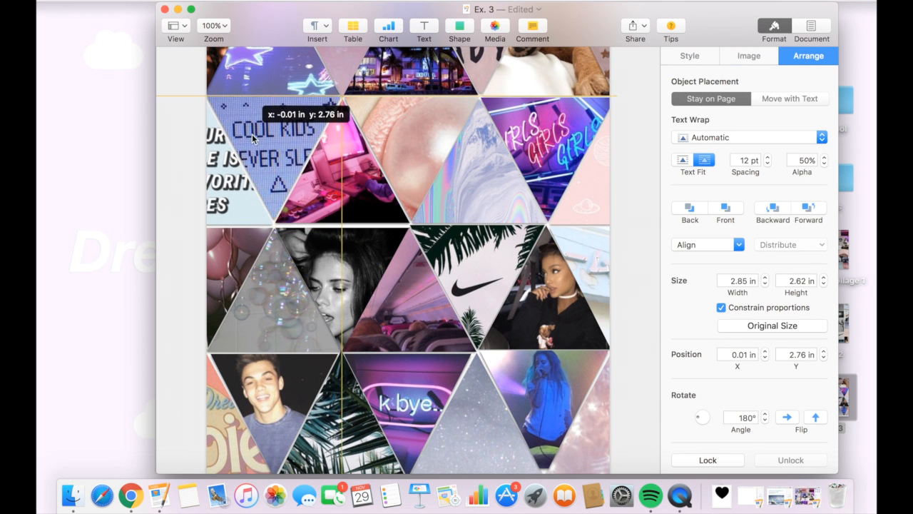
pyautogui.click(349, 163)
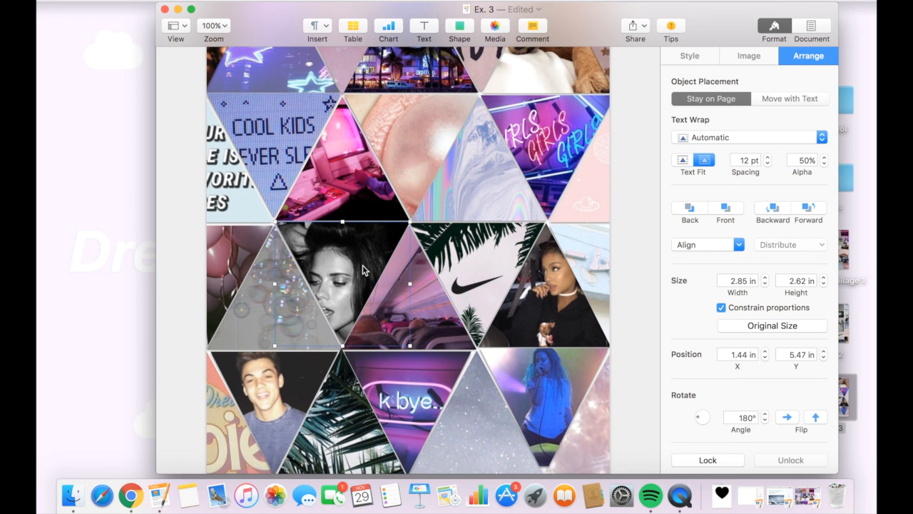
pyautogui.click(361, 178)
pyautogui.scroll(2, 361, 178)
pyautogui.scroll(-1, 361, 177)
# - Add a tall strip along the left edge with a pale translucent pink colour fill
pyautogui.click(459, 28)
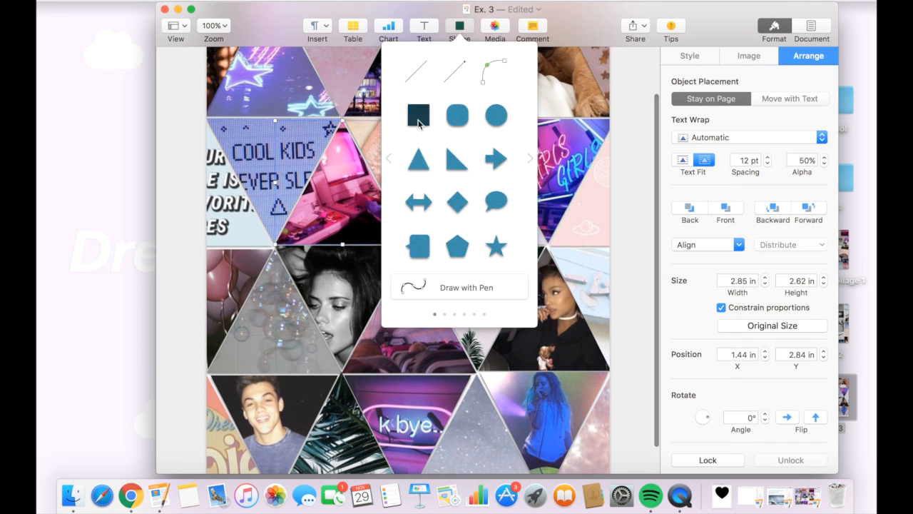
pyautogui.moveTo(416, 114); pyautogui.dragTo(223, 158)
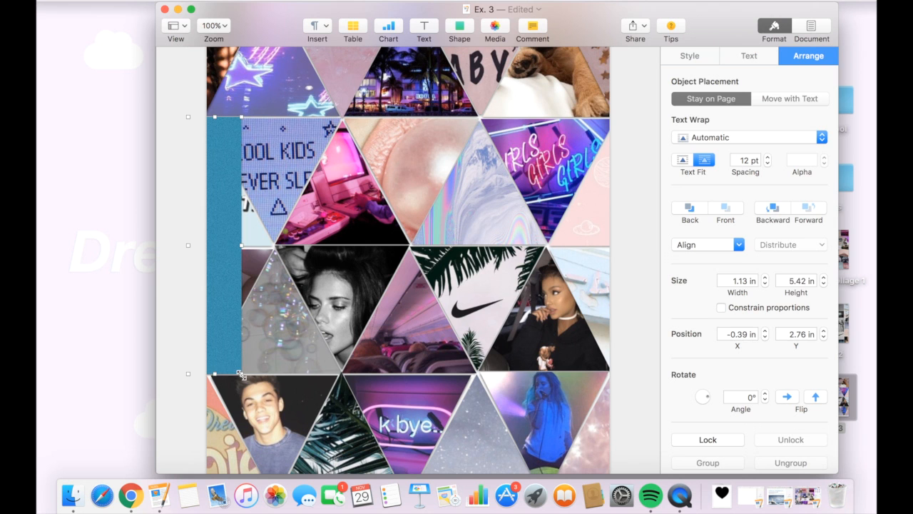
pyautogui.click(699, 57)
pyautogui.click(794, 223)
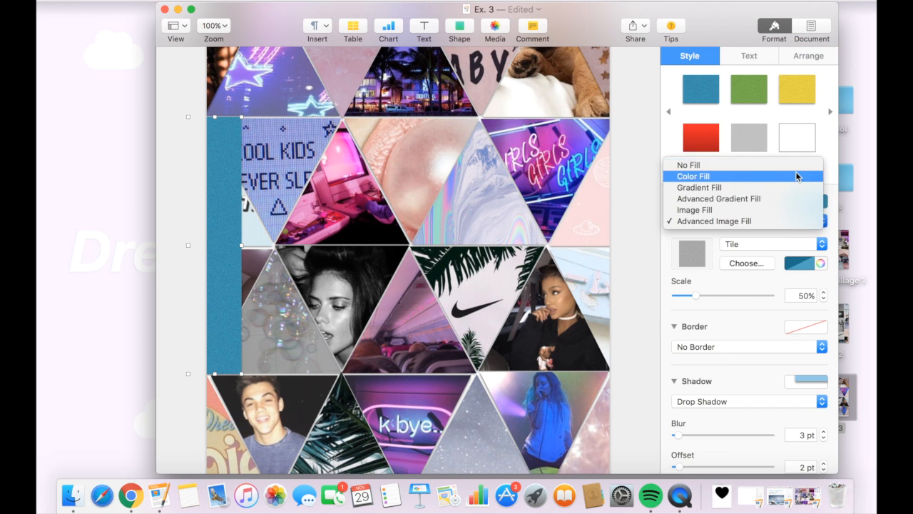
pyautogui.click(798, 177)
pyautogui.click(707, 242)
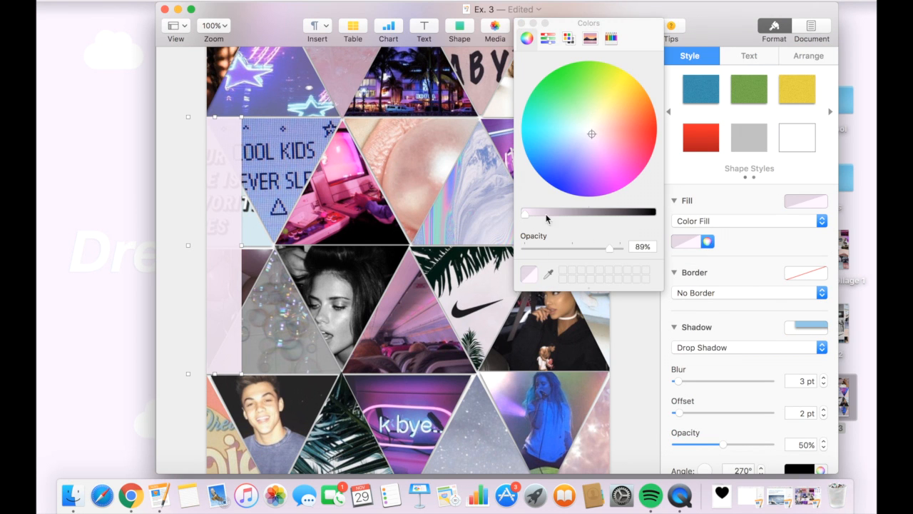
pyautogui.moveTo(609, 248); pyautogui.dragTo(608, 248)
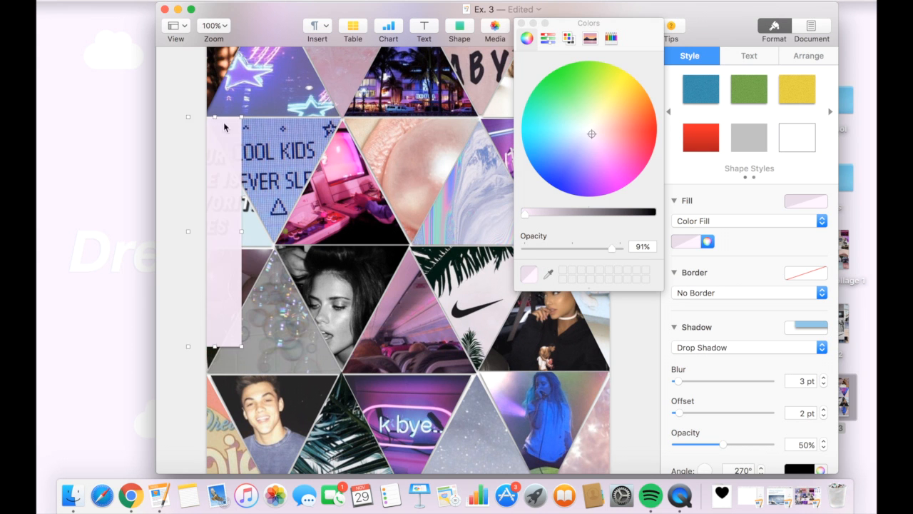
pyautogui.scroll(3, 214, 135)
# - Add a Calculus text box rotated to run vertically, in the StateOfDreaming font with a new text colour
pyautogui.click(424, 31)
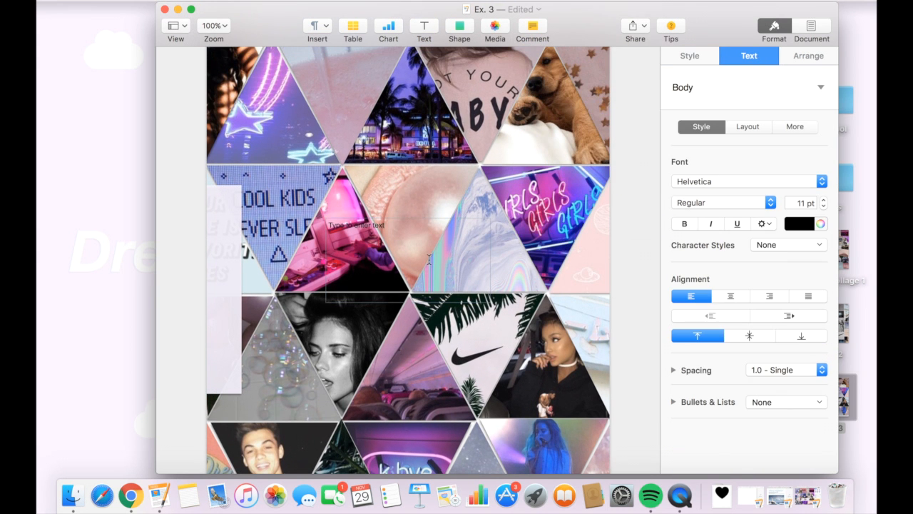
pyautogui.write('Calculus')
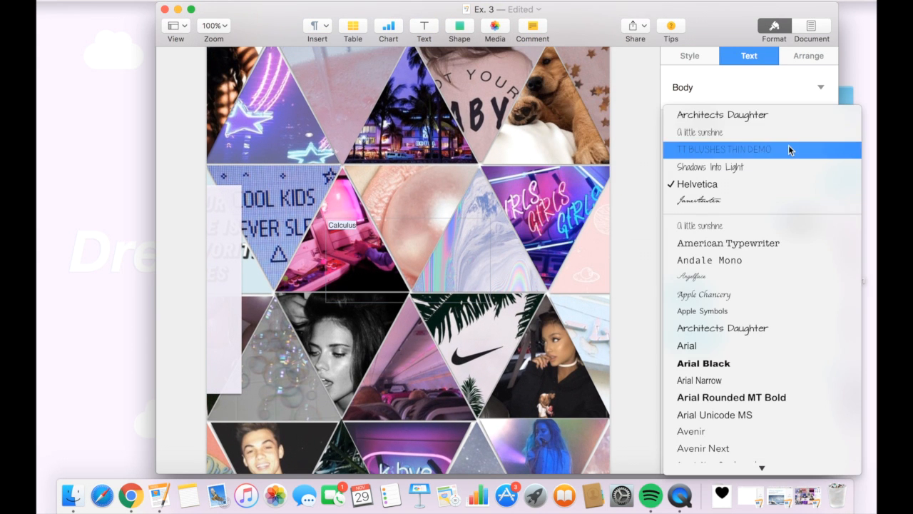
pyautogui.click(723, 327)
pyautogui.click(335, 227)
pyautogui.moveTo(489, 303); pyautogui.dragTo(434, 171)
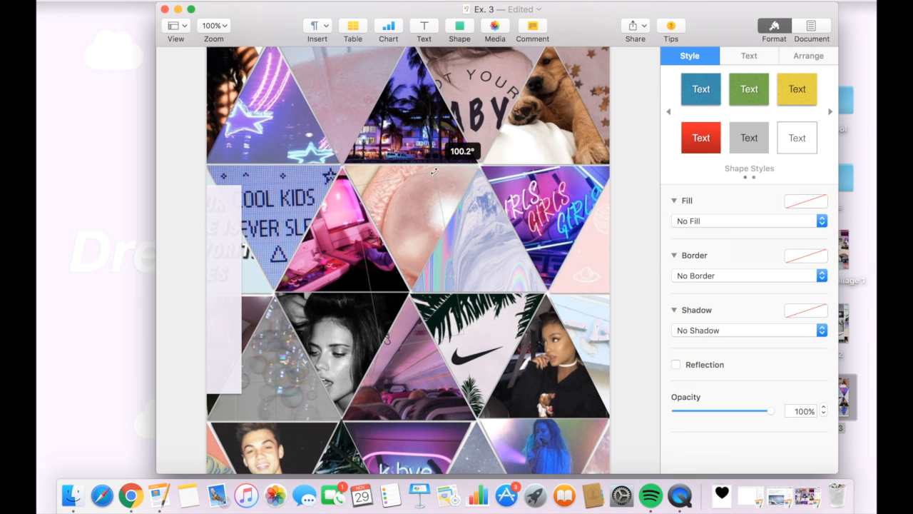
pyautogui.click(749, 56)
pyautogui.click(713, 181)
pyautogui.scroll(-5, 756, 250)
pyautogui.scroll(-5, 756, 250)
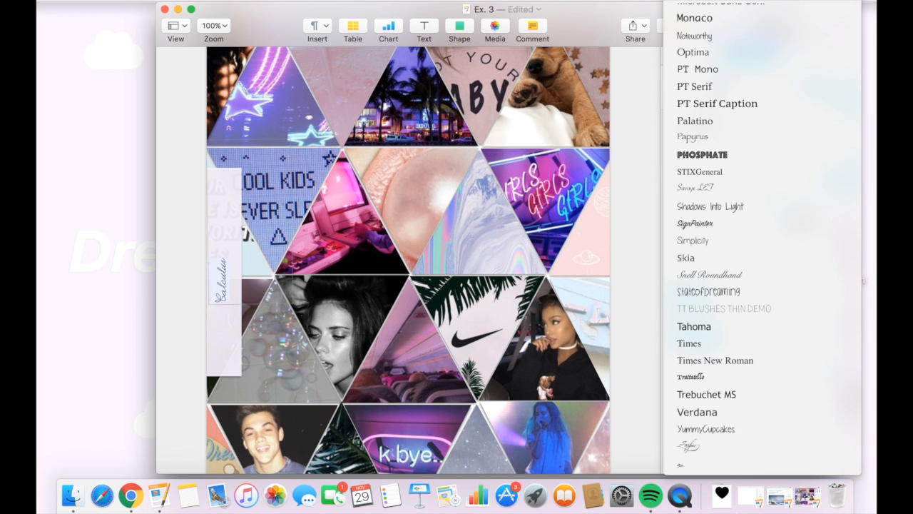
pyautogui.click(769, 278)
pyautogui.click(799, 223)
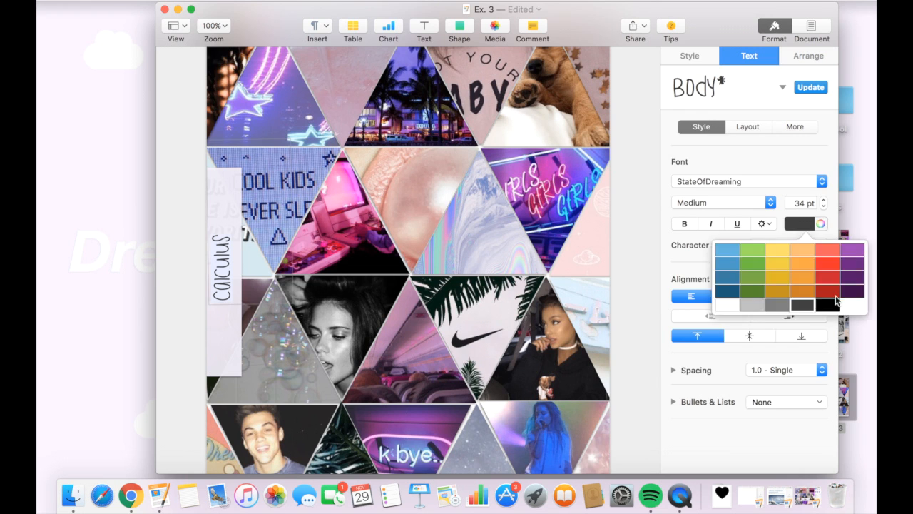
pyautogui.click(223, 250)
# - Give the label strip a picture-frame border scaled to 52% with a drop shadow
pyautogui.click(749, 292)
pyautogui.click(774, 365)
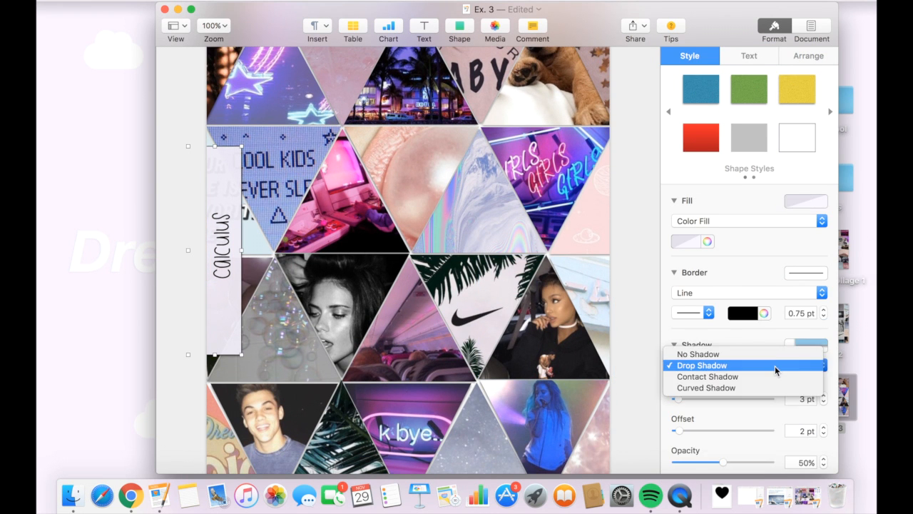
pyautogui.click(785, 292)
pyautogui.click(781, 305)
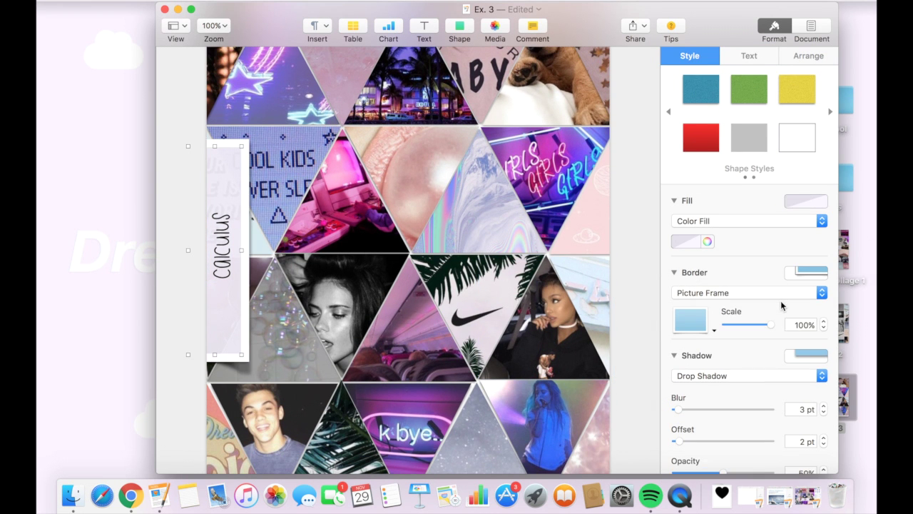
pyautogui.click(824, 328)
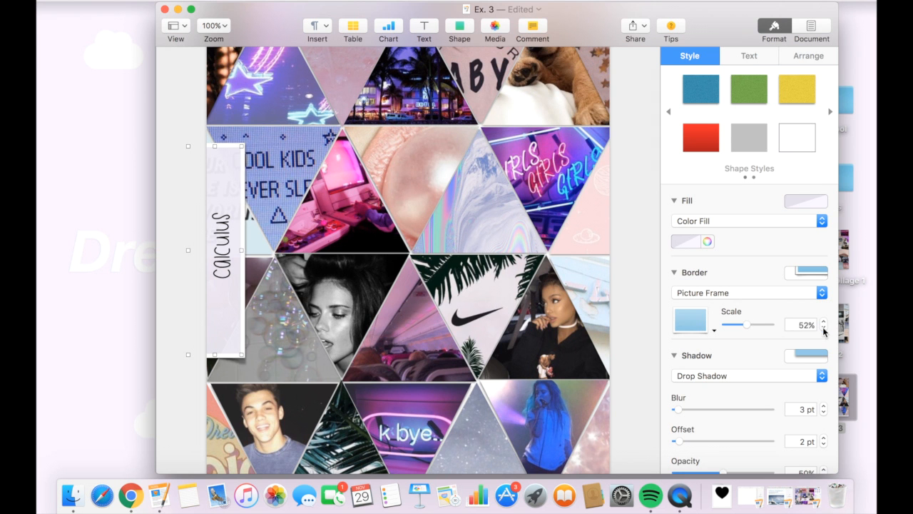
pyautogui.click(457, 296)
pyautogui.scroll(2, 457, 296)
pyautogui.scroll(-4, 457, 296)
pyautogui.scroll(4, 458, 296)
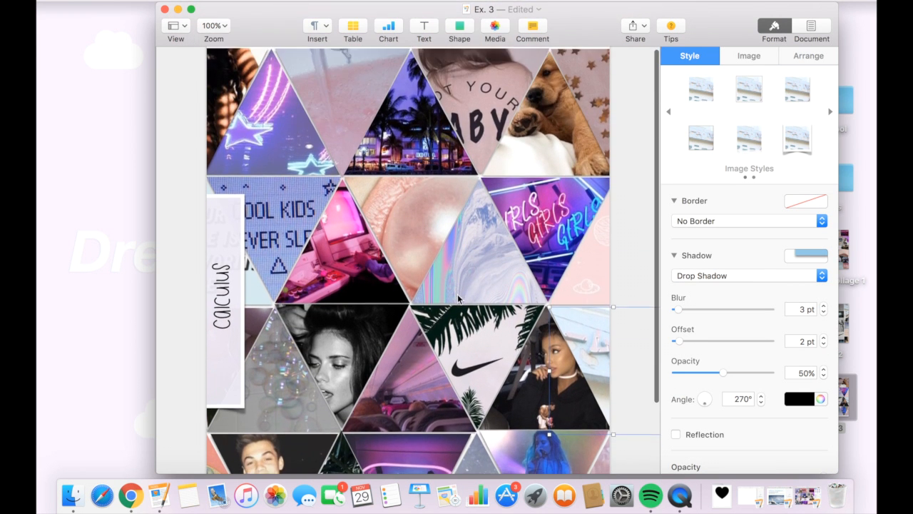
pyautogui.scroll(-3, 457, 294)
pyautogui.moveTo(469, 378); pyautogui.dragTo(411, 359)
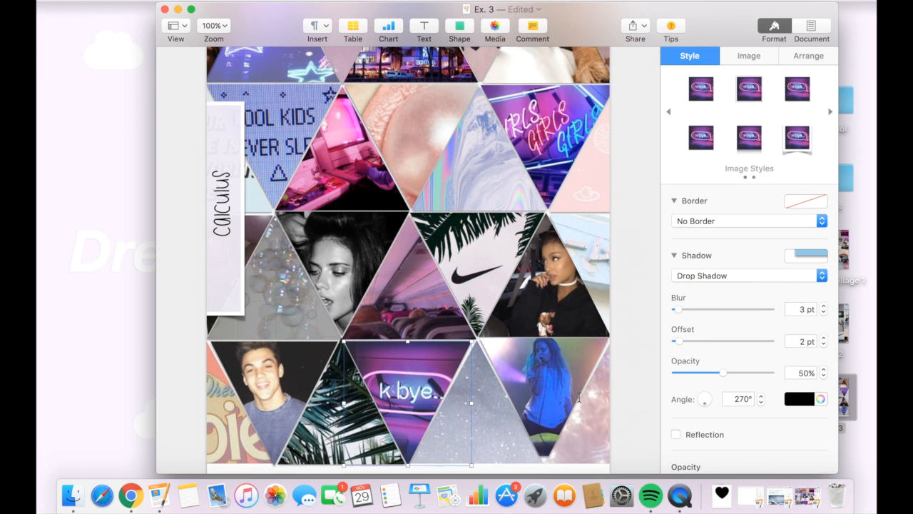
# - Check a few collage photos, then bring up the Print dialog for the cover with Command-P
pyautogui.moveTo(579, 397); pyautogui.dragTo(587, 385)
pyautogui.doubleClick(554, 400)
pyautogui.click(498, 302)
pyautogui.click(410, 146)
pyautogui.scroll(3, 410, 146)
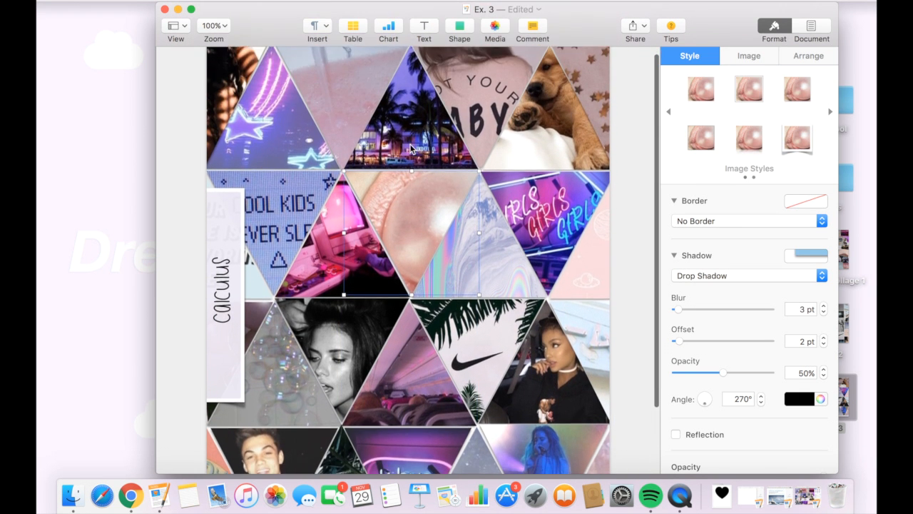
pyautogui.scroll(-2, 410, 147)
pyautogui.scroll(2, 410, 147)
pyautogui.scroll(-3, 411, 148)
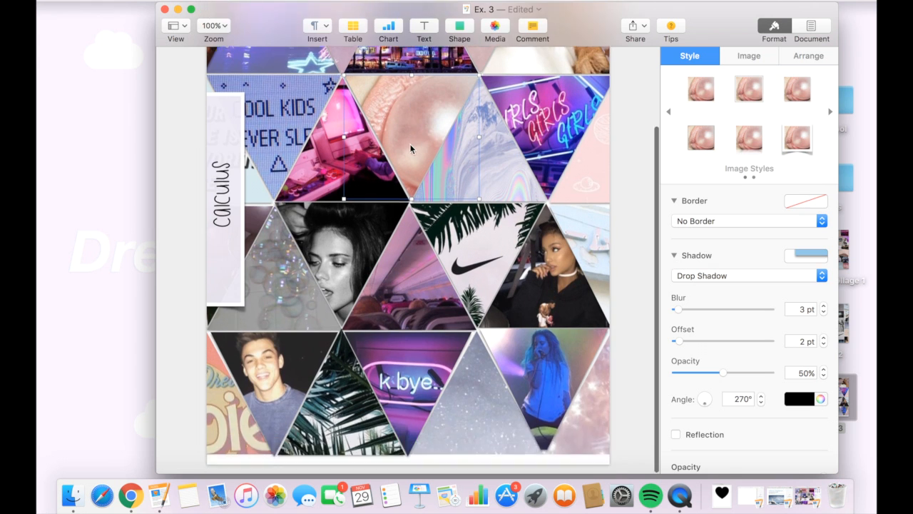
pyautogui.scroll(3, 411, 149)
pyautogui.press('super+p')
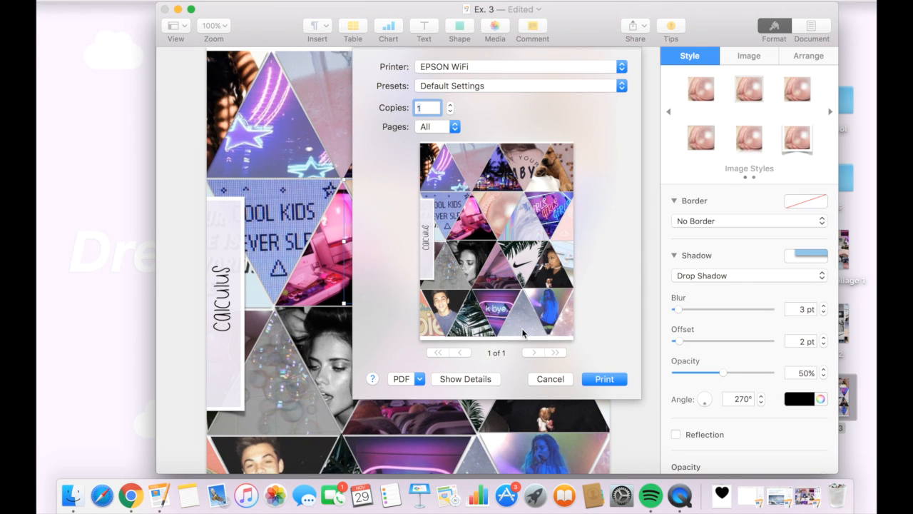